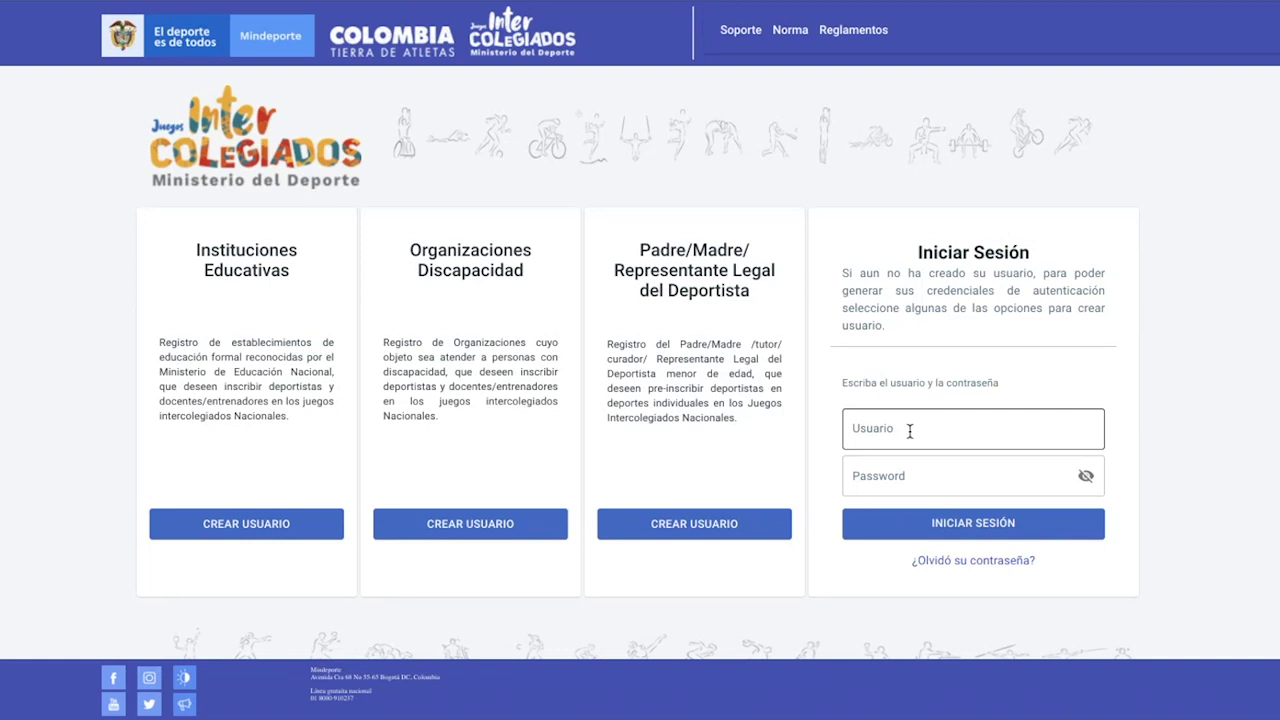
Sign in to the portal with the saved institution username and its password
{"action": "left_click", "coordinate": [910, 430]}
{"action": "key", "text": "ctrl+v"}
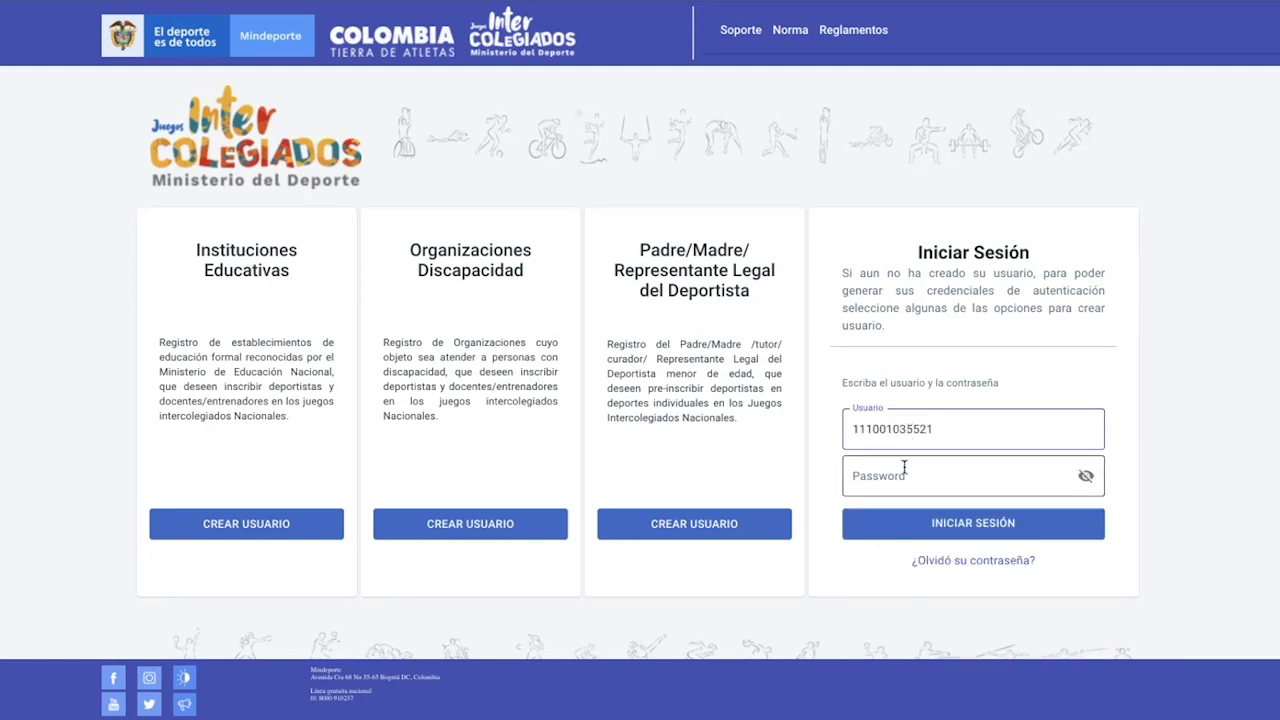
{"action": "left_click", "coordinate": [898, 476]}
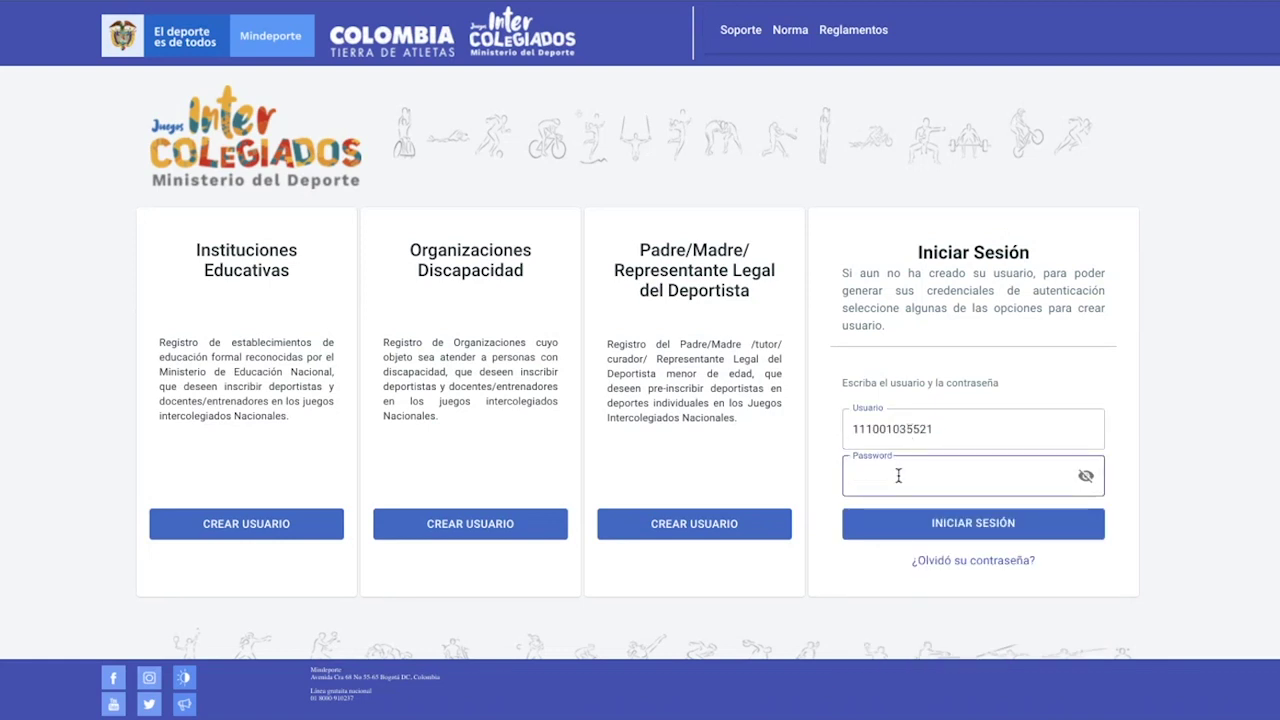
{"action": "type", "text": "••••"}
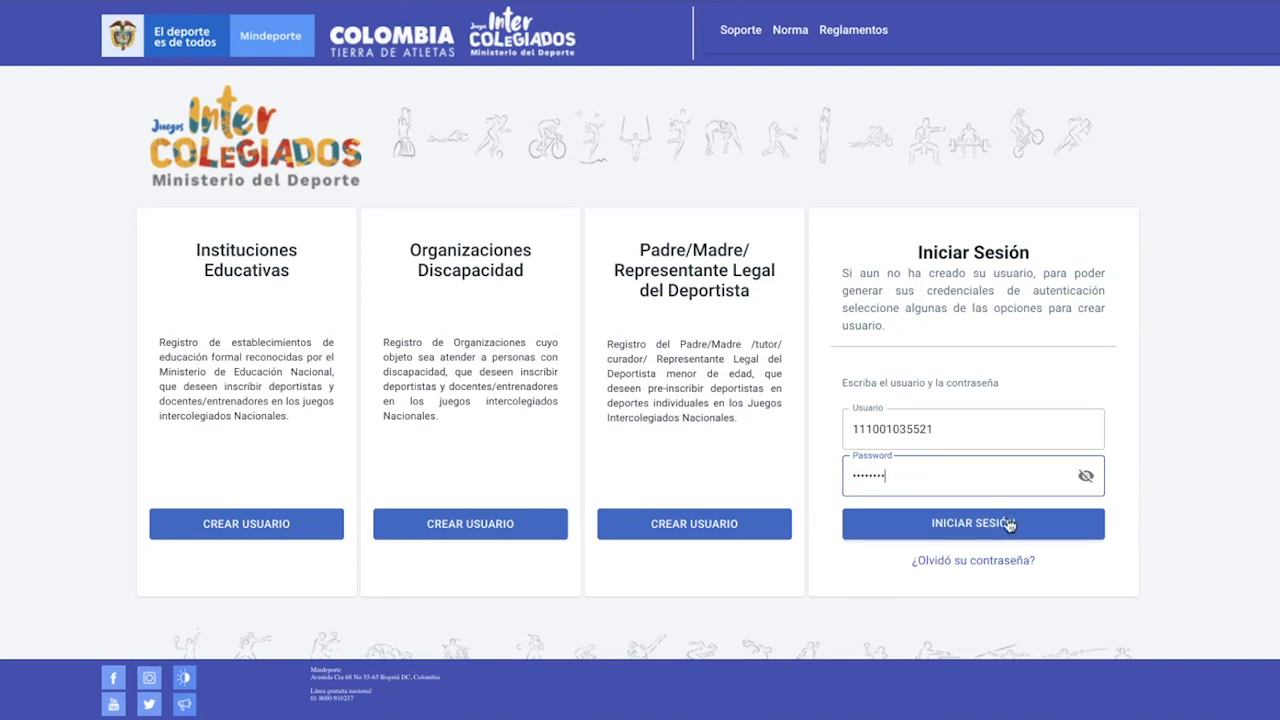
{"action": "left_click", "coordinate": [1010, 526]}
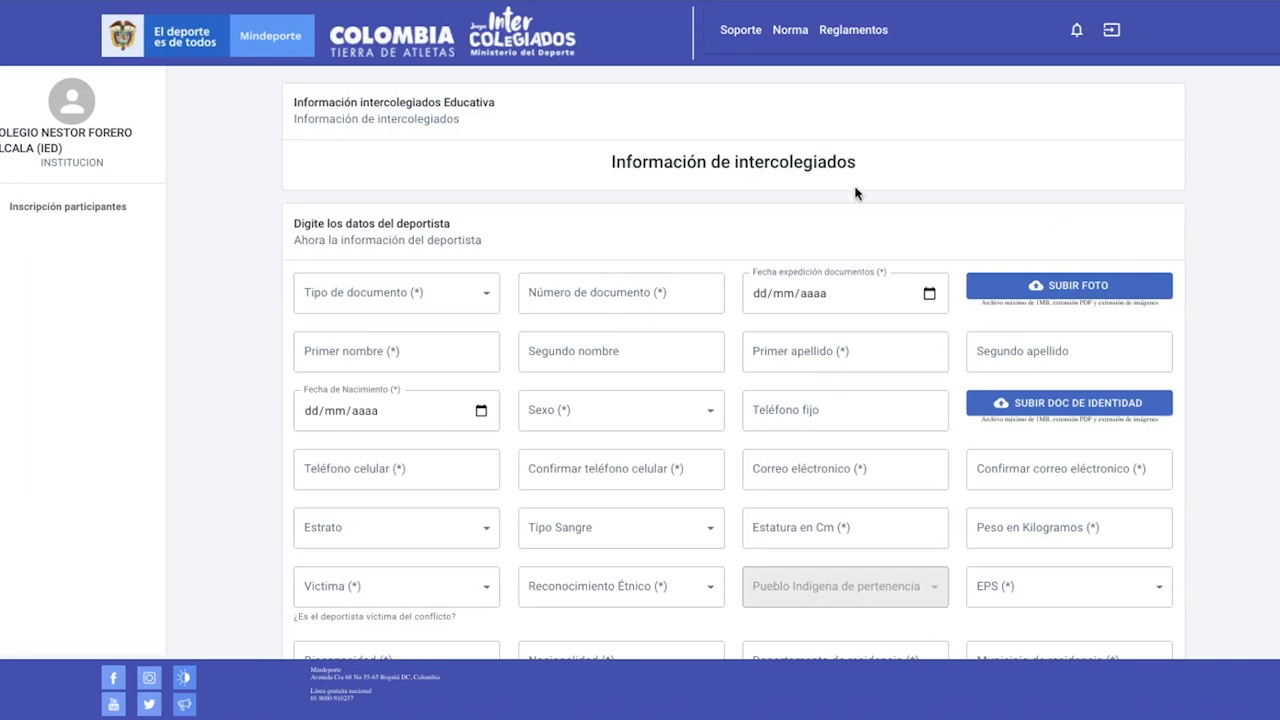
Set the document type to Tarjeta de Identidad and enter the athlete's document number
{"action": "scroll", "coordinate": [820, 208], "scroll_direction": "down", "scroll_amount": 2}
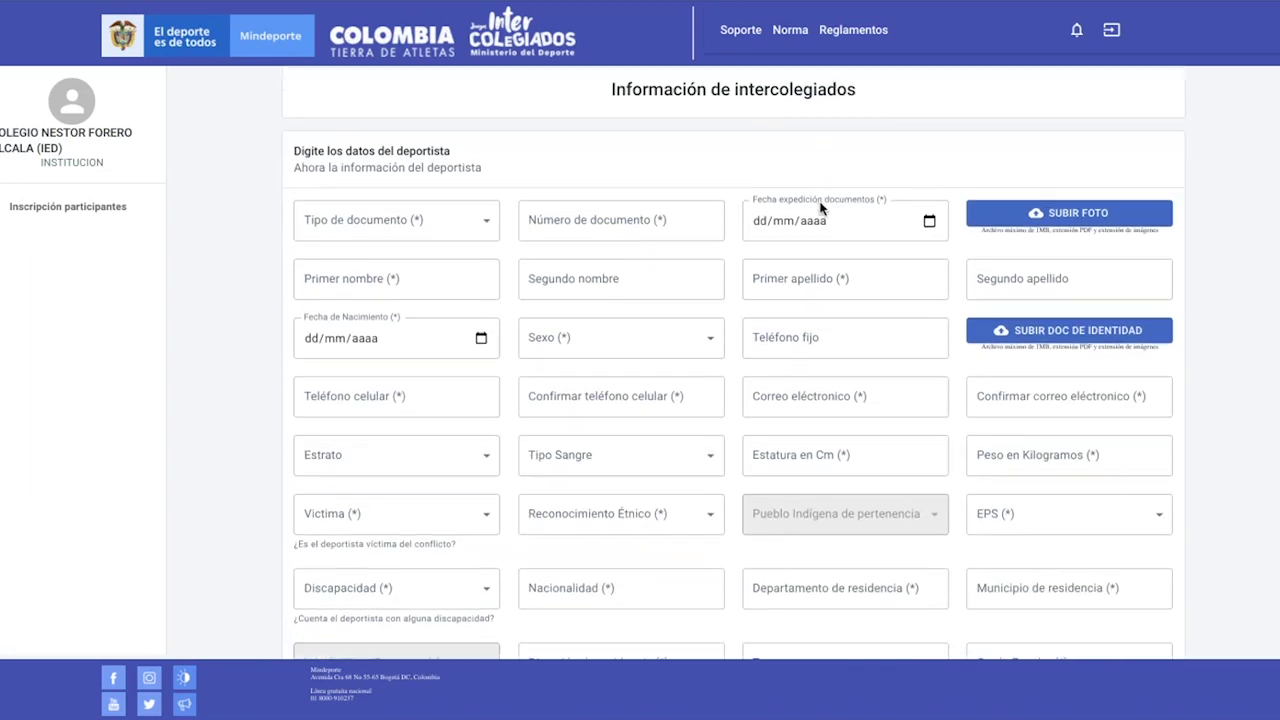
{"action": "scroll", "coordinate": [820, 207], "scroll_direction": "down", "scroll_amount": 1}
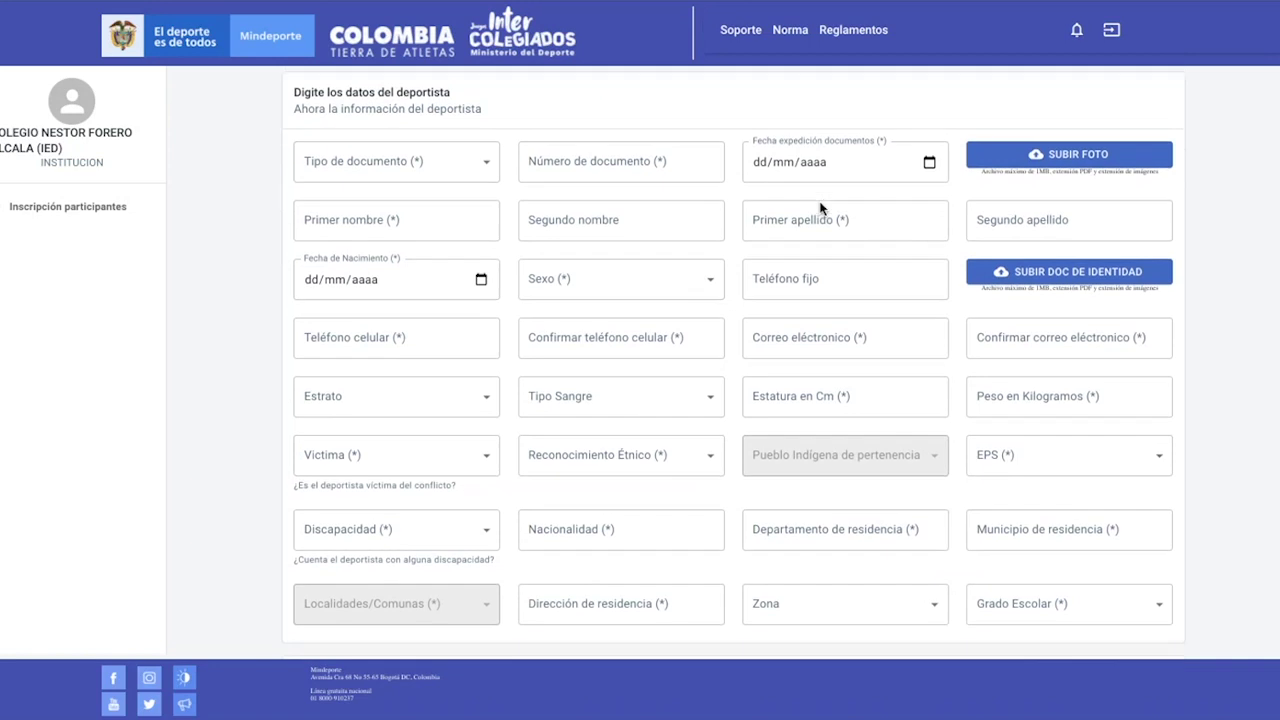
{"action": "scroll", "coordinate": [820, 202], "scroll_direction": "up", "scroll_amount": 1}
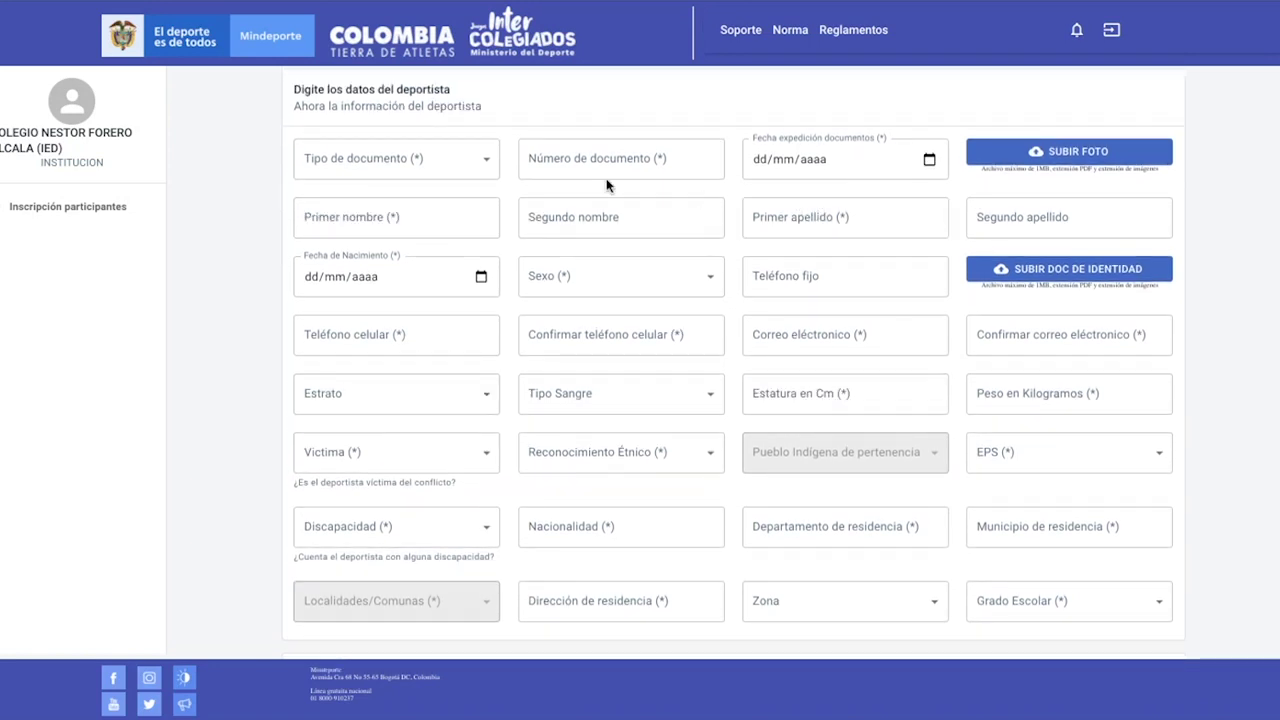
{"action": "left_click", "coordinate": [388, 177]}
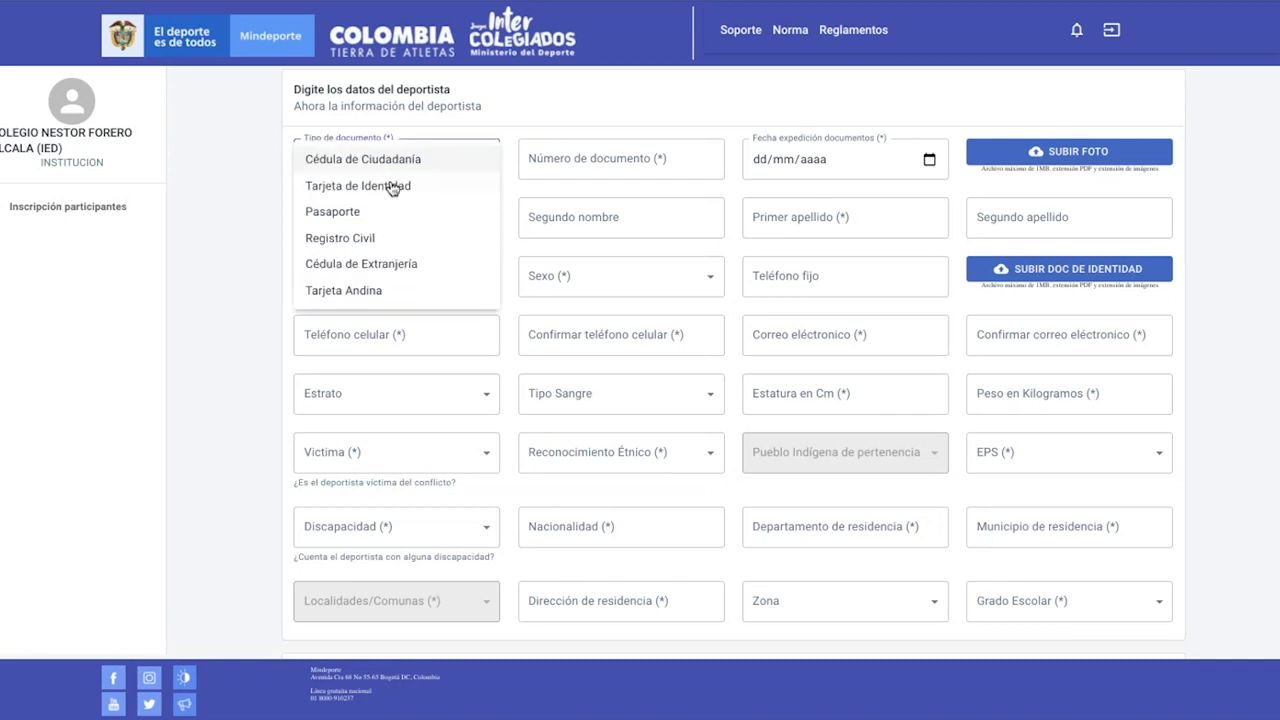
{"action": "left_click", "coordinate": [391, 194]}
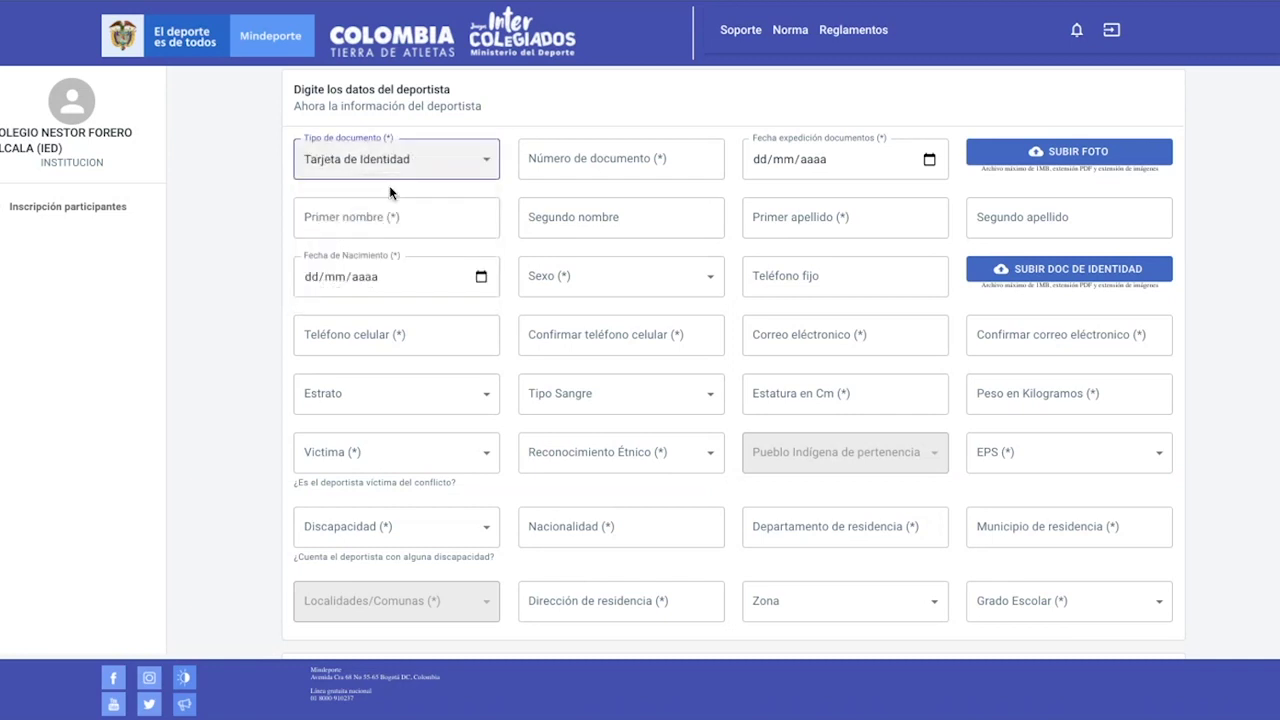
{"action": "left_click", "coordinate": [579, 166]}
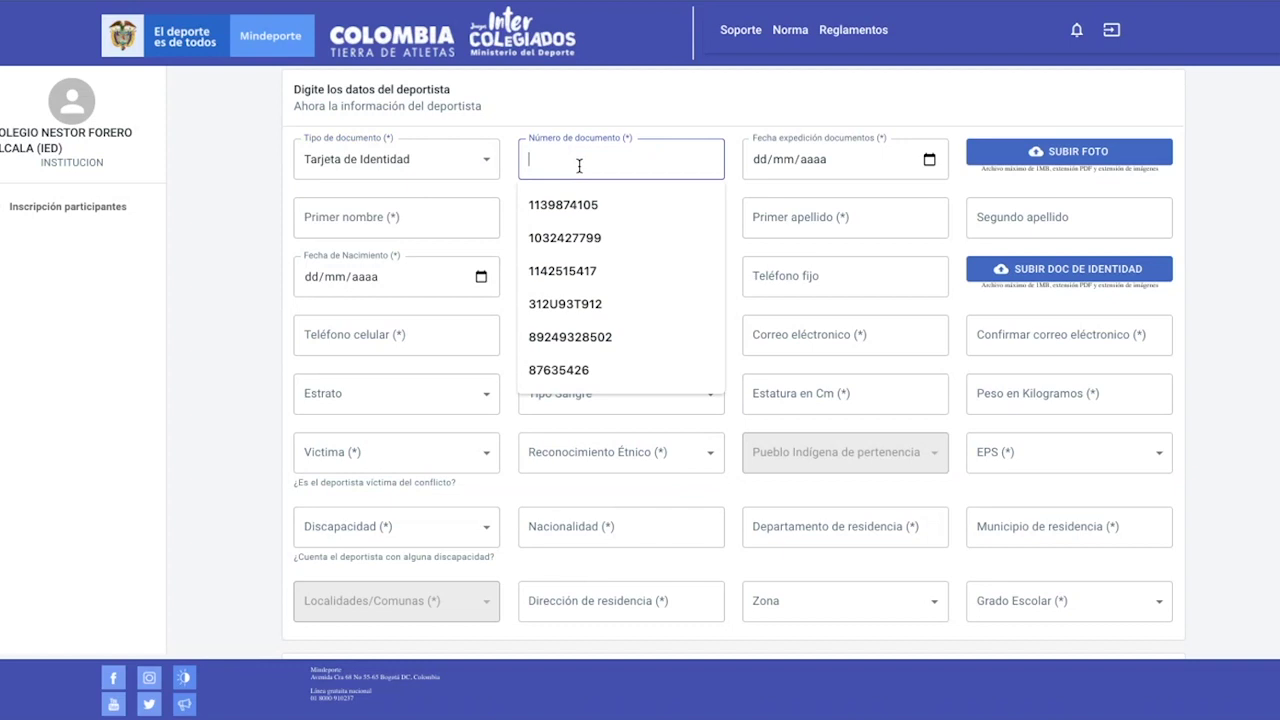
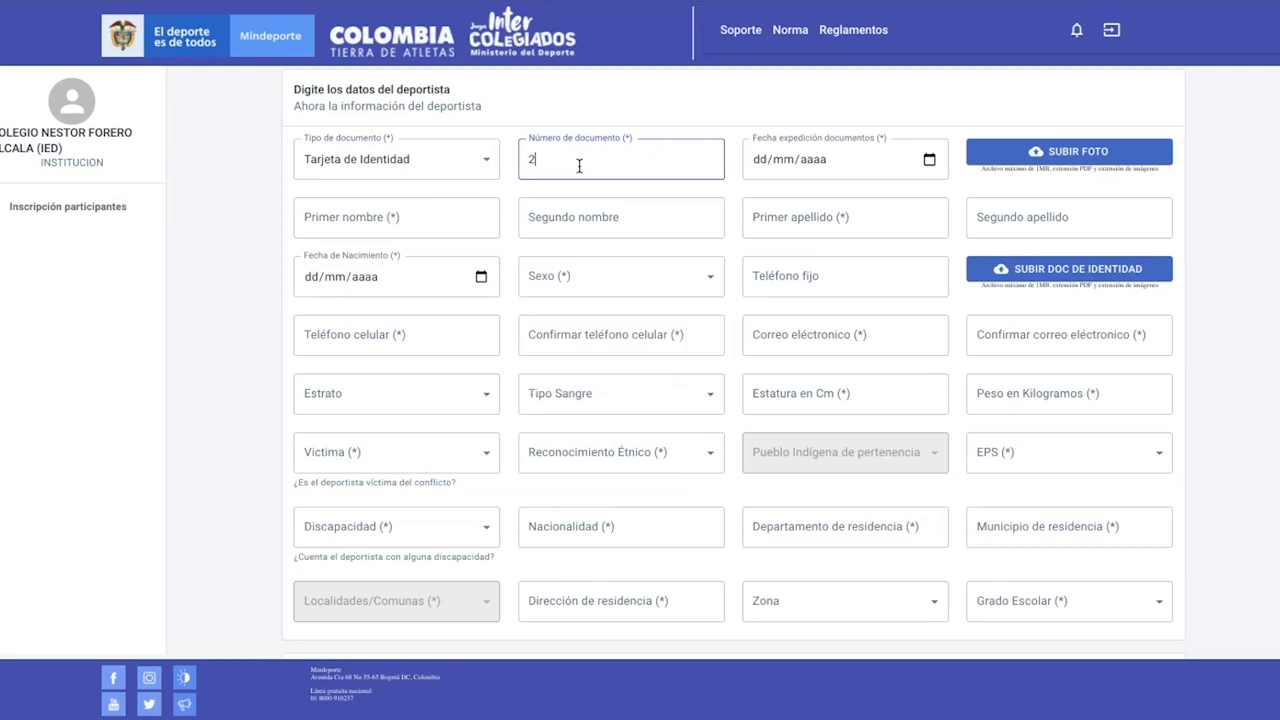
Enter the document issue date 23/04/2013 in Fecha expedición documentos
{"action": "scroll", "coordinate": [579, 166], "scroll_direction": "up", "scroll_amount": 1}
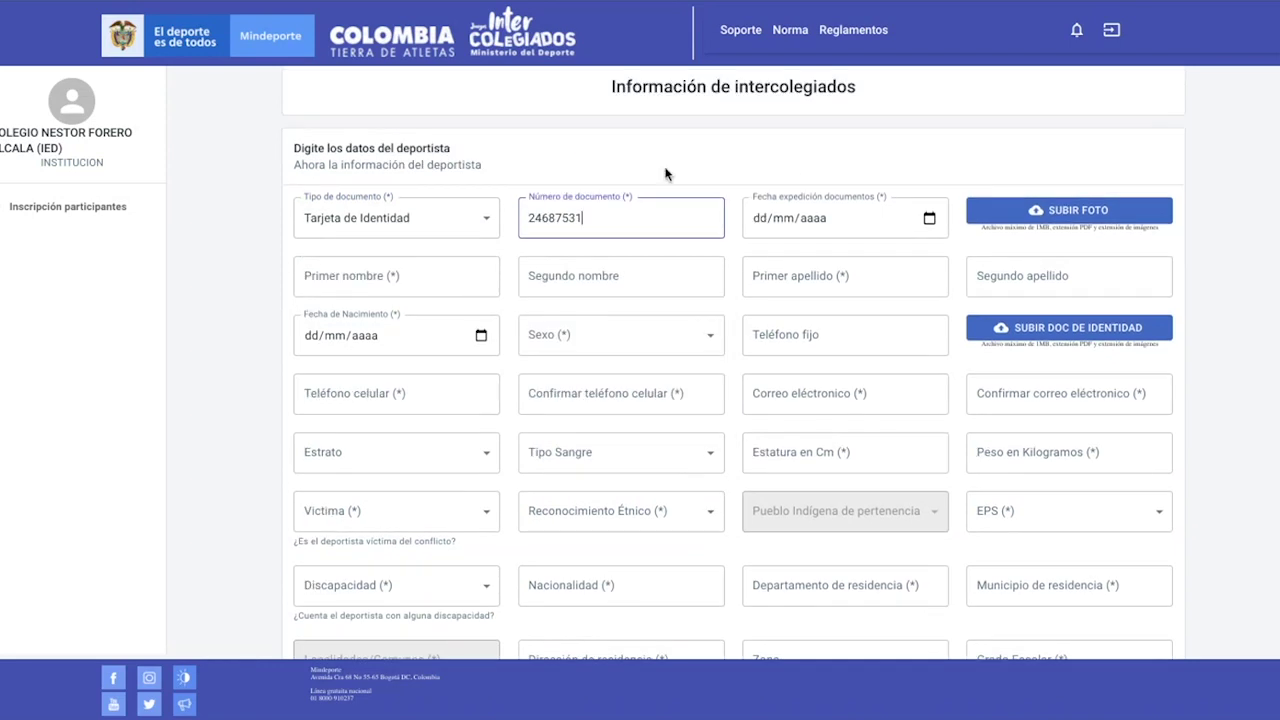
{"action": "left_click", "coordinate": [782, 208]}
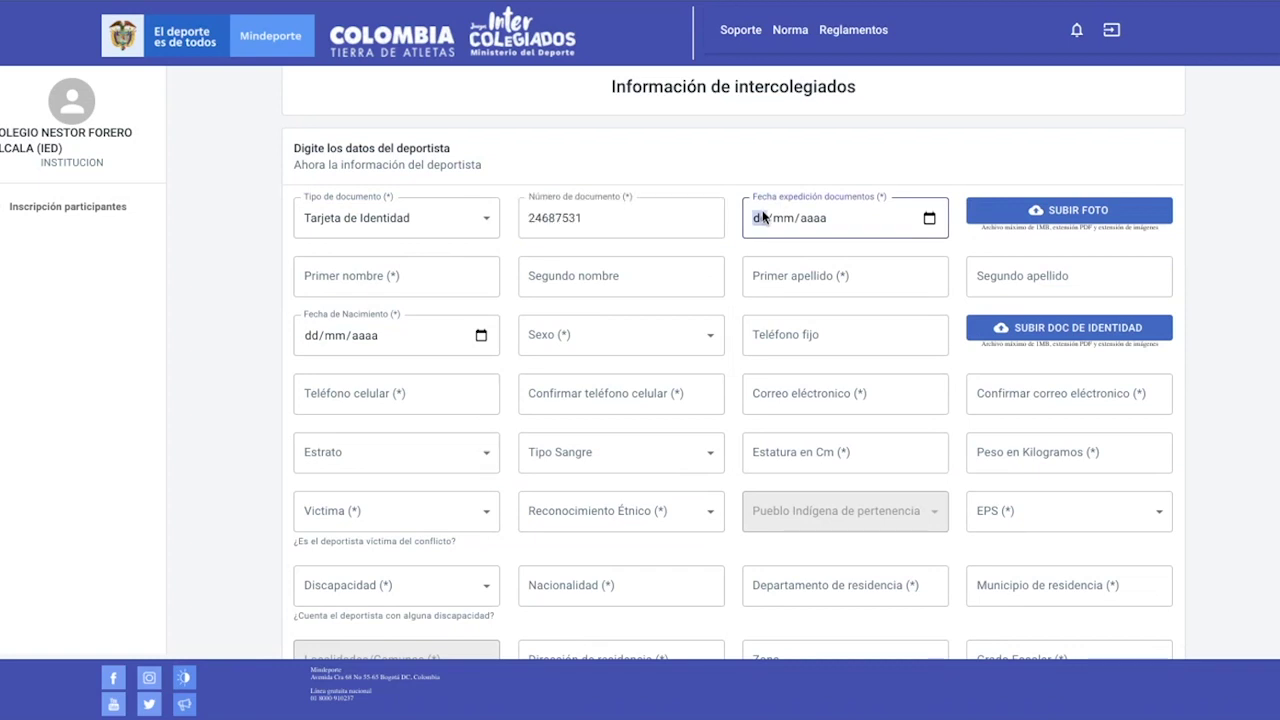
{"action": "type", "text": "21/04/2013"}
{"action": "left_click", "coordinate": [986, 246]}
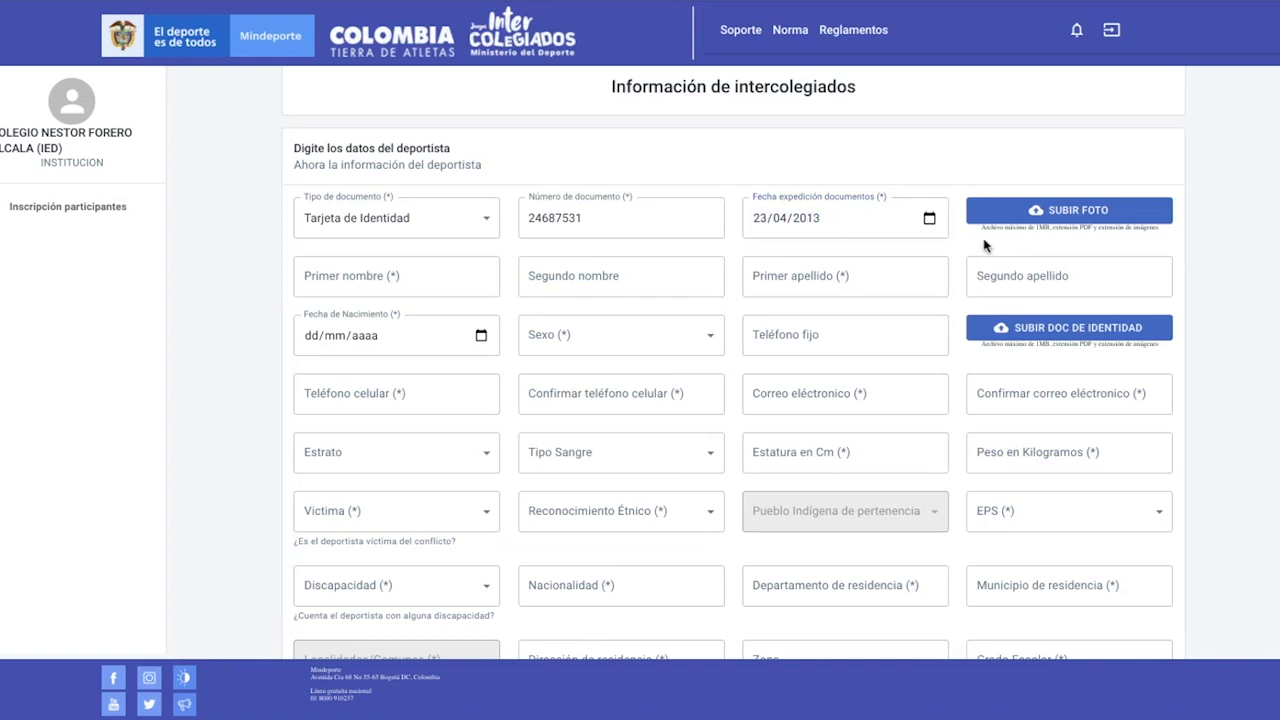
Upload the Foto Deportista image from the Escritorio folder as the athlete's photo
{"action": "left_click", "coordinate": [1080, 215]}
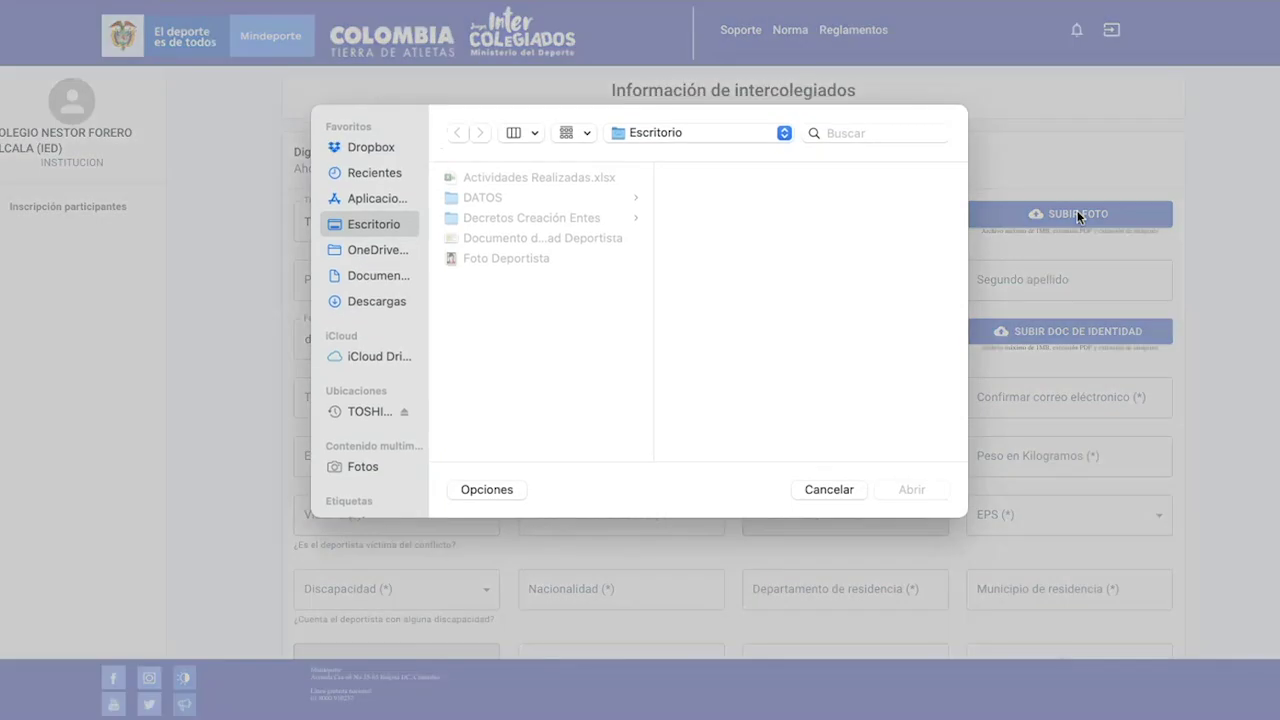
{"action": "left_click", "coordinate": [524, 258]}
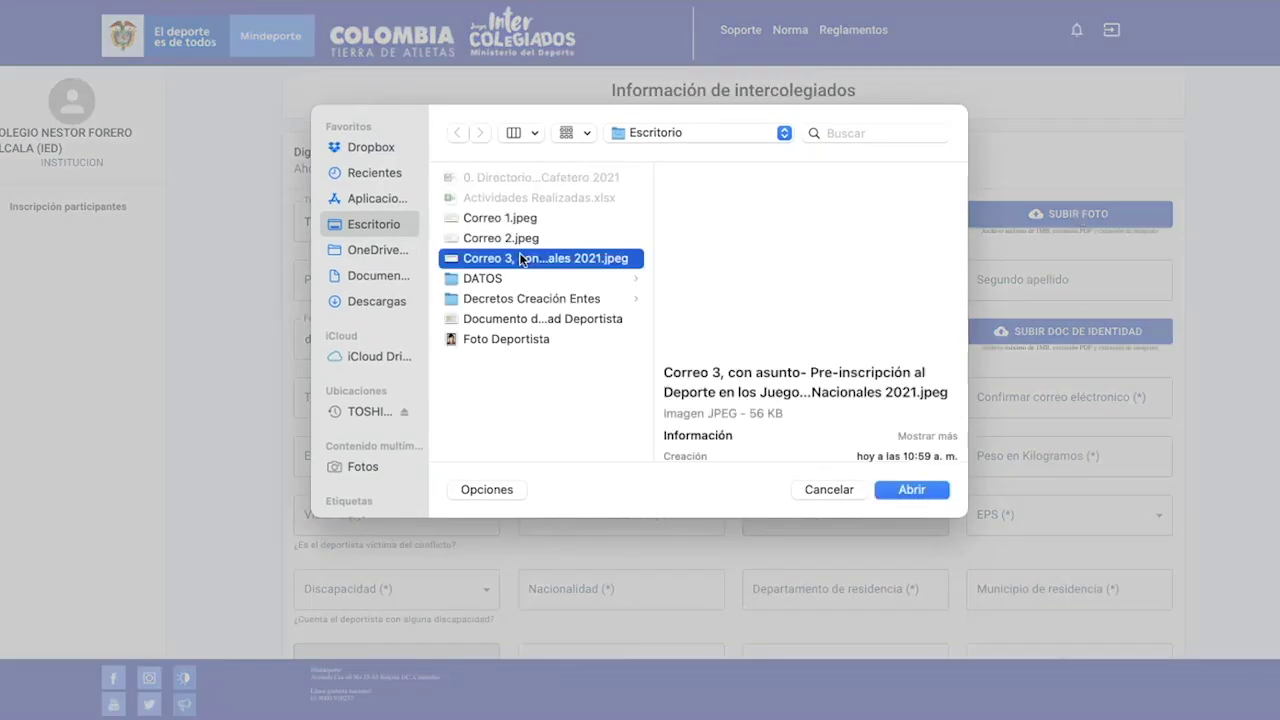
{"action": "left_click", "coordinate": [506, 341]}
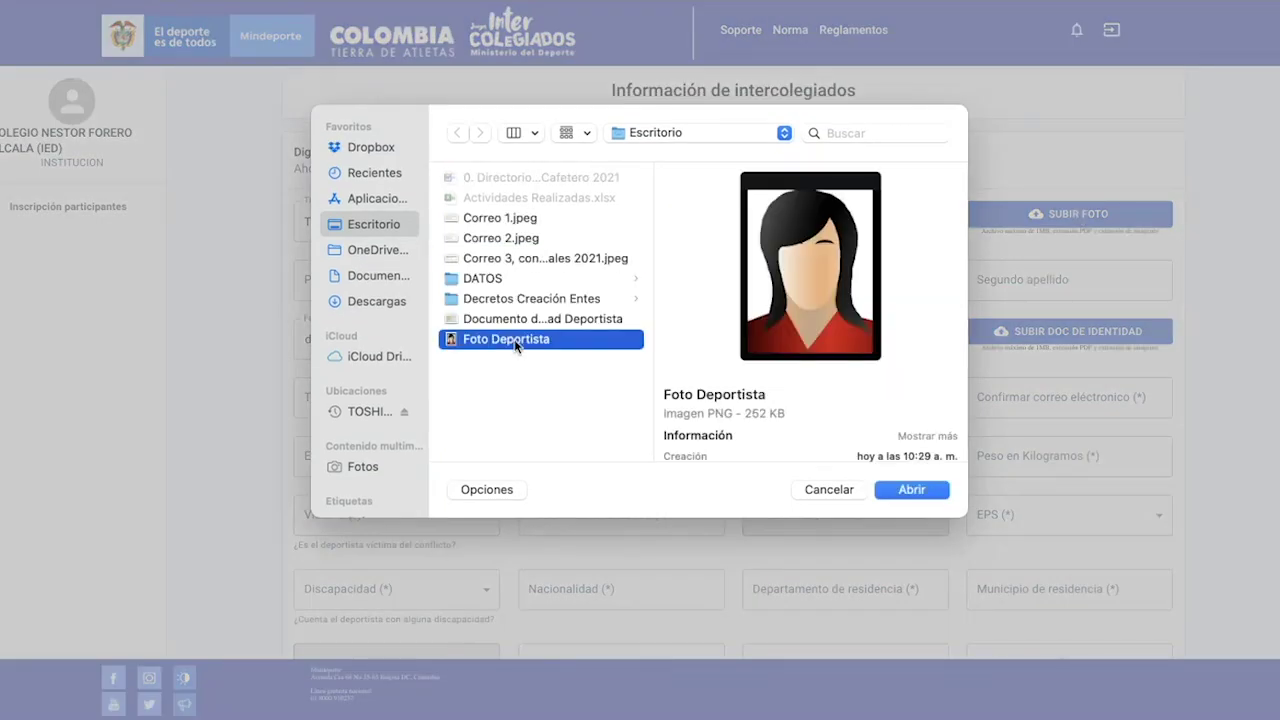
{"action": "left_click", "coordinate": [912, 490]}
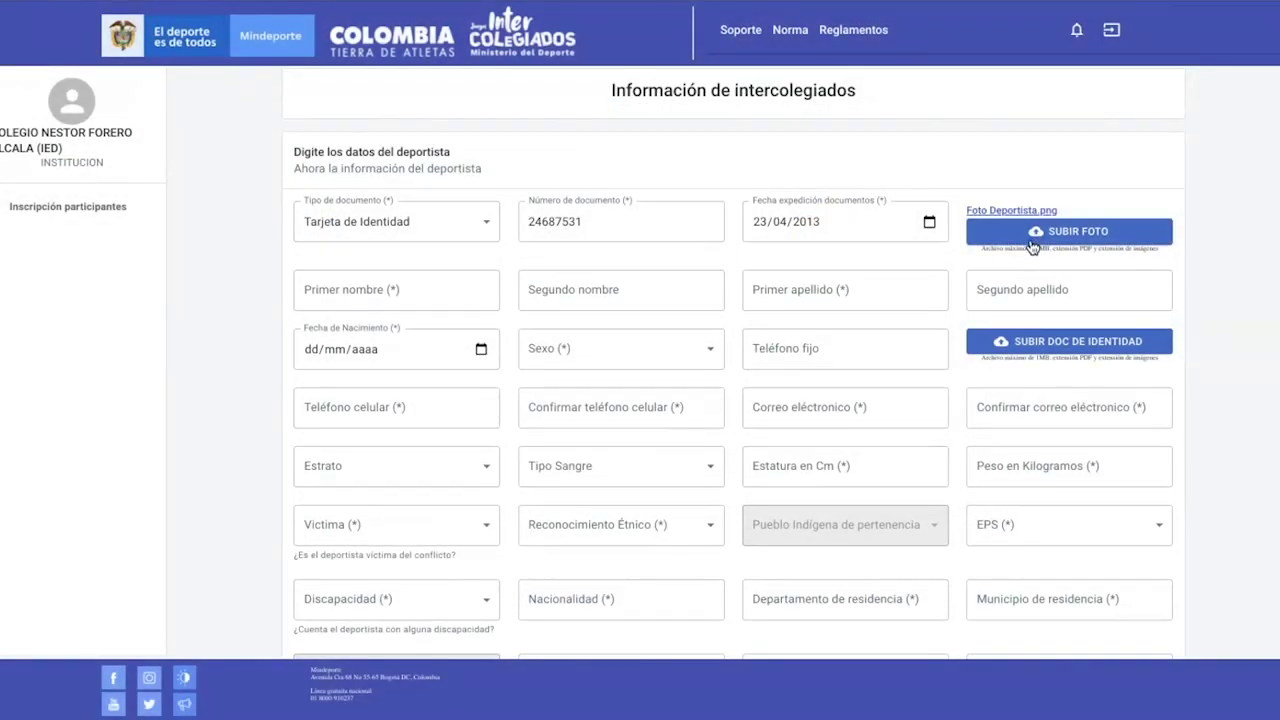
Fill in the athlete's two first names and two surnames
{"action": "left_click", "coordinate": [425, 296]}
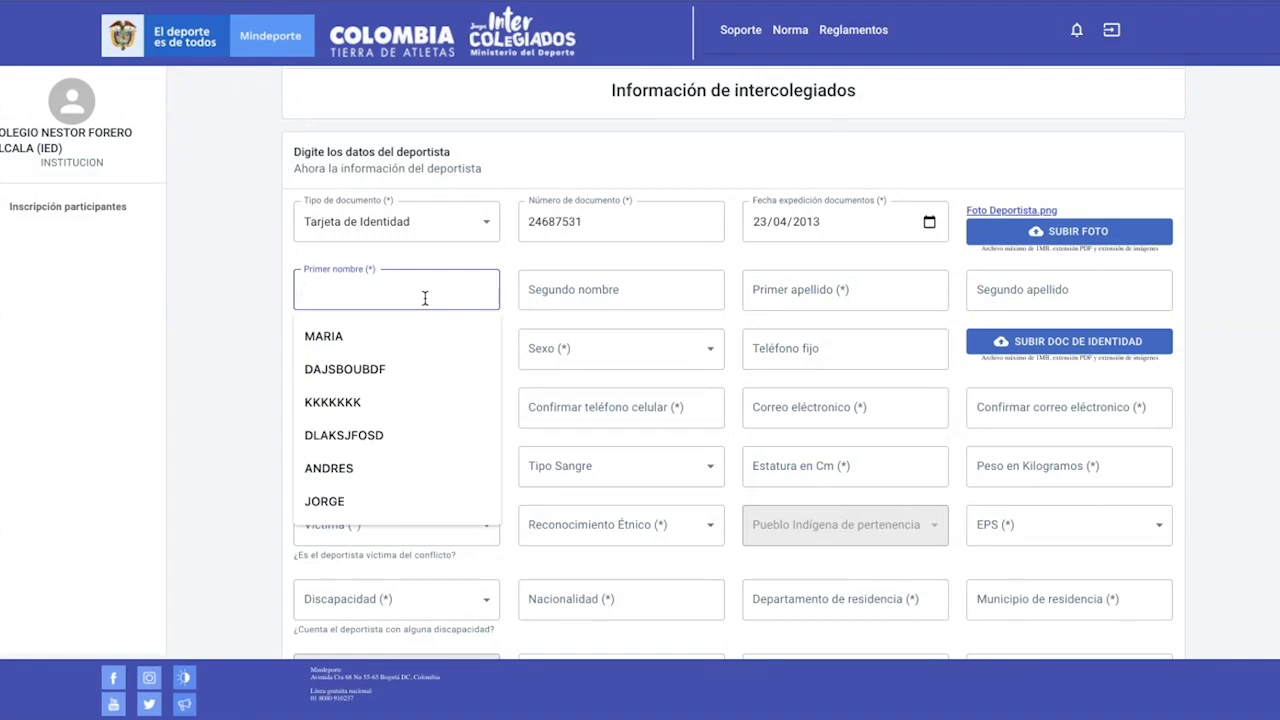
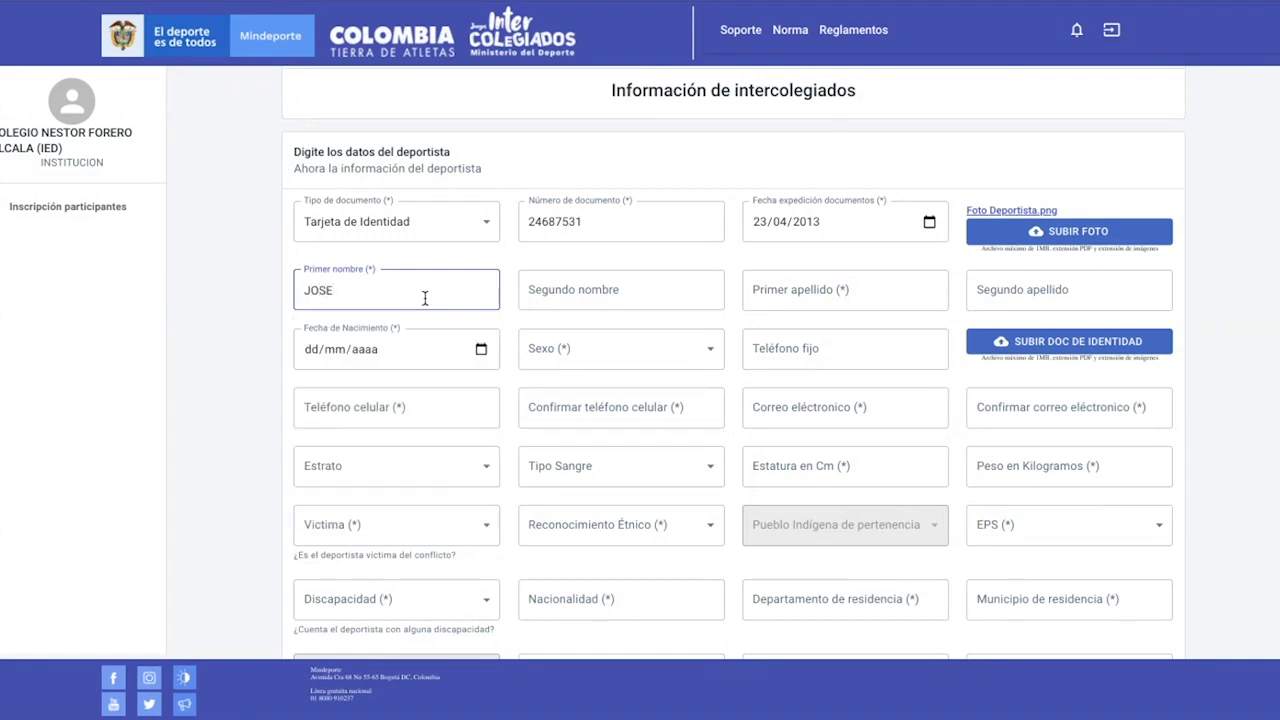
{"action": "key", "text": "Tab"}
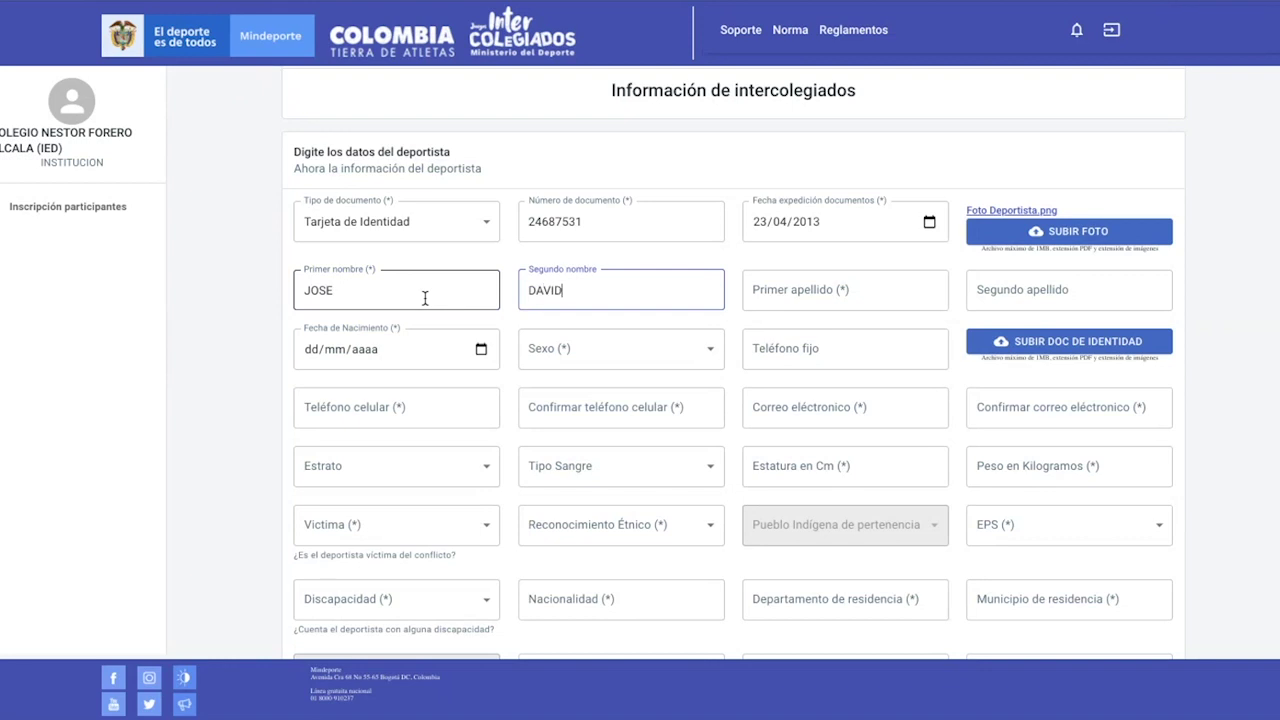
{"action": "key", "text": "Tab"}
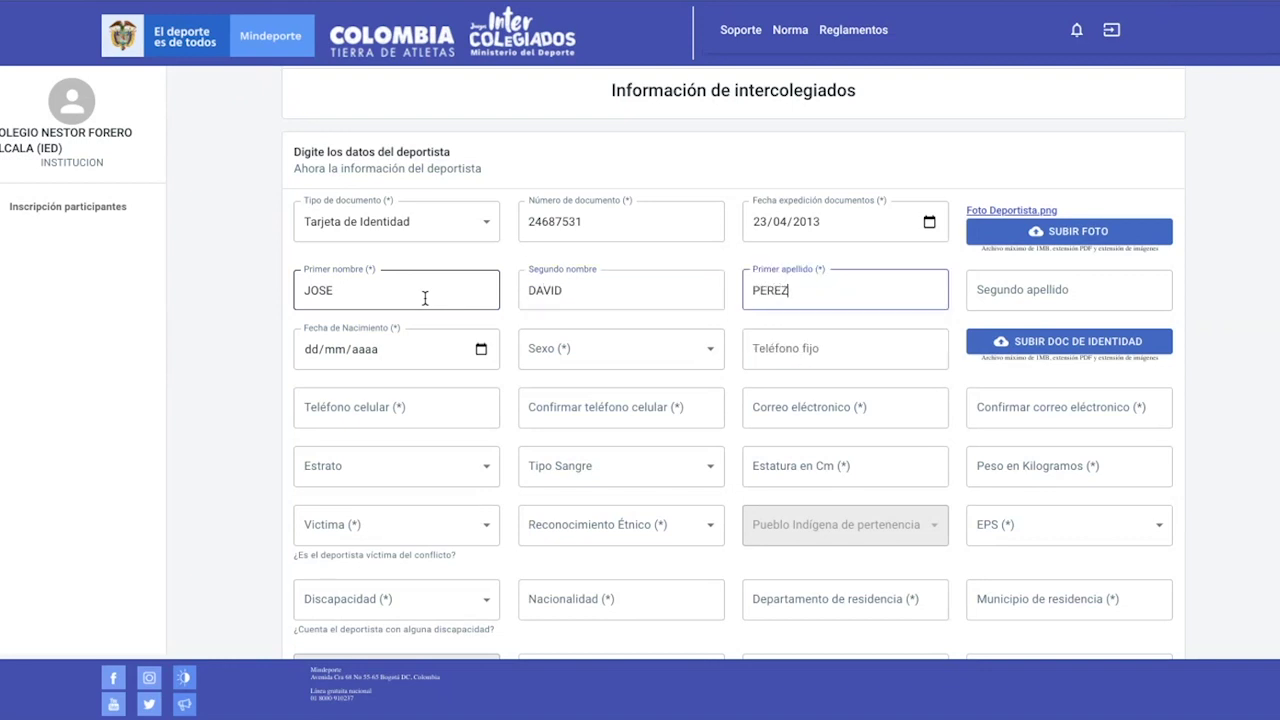
{"action": "key", "text": "Tab"}
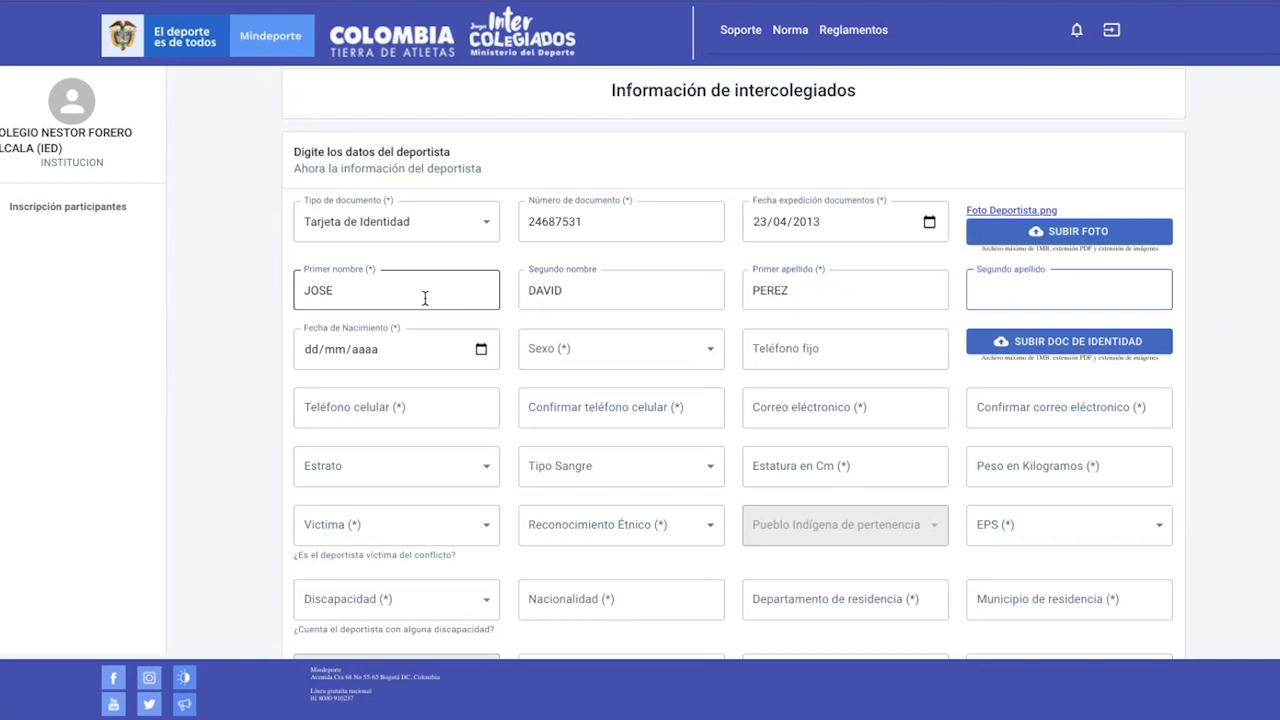
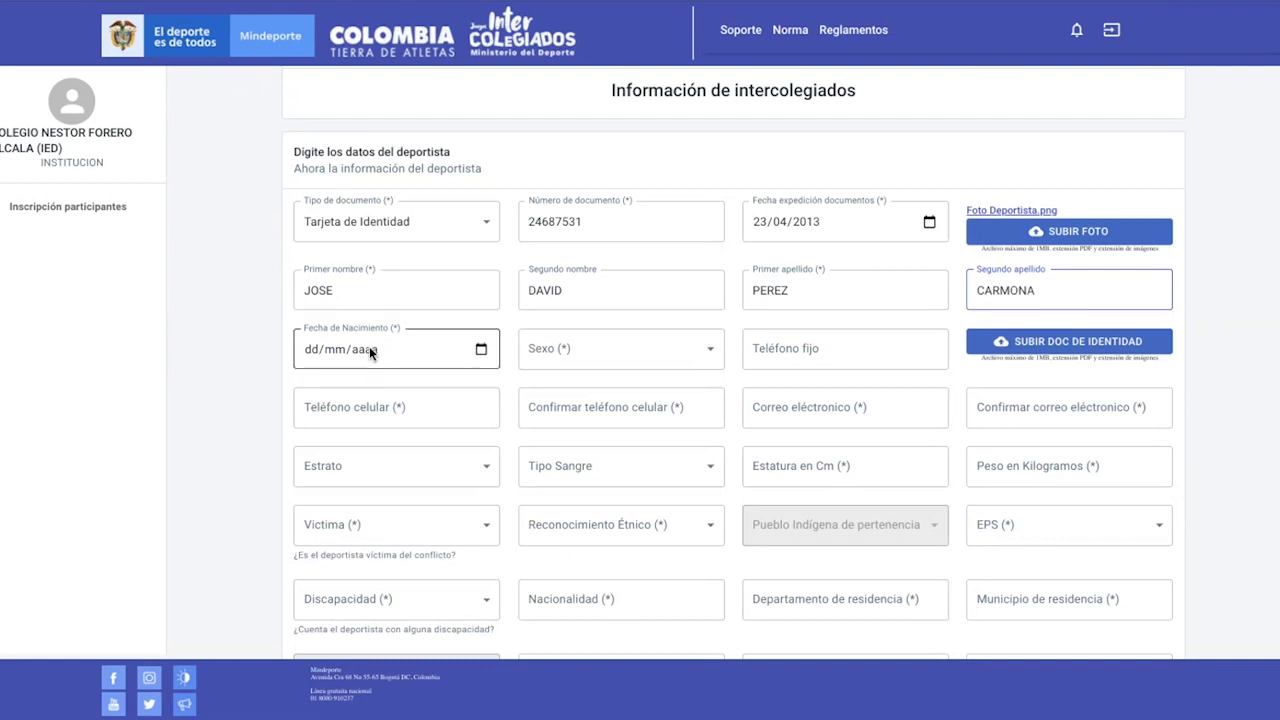
Enter the athlete's birth date, set Sexo to HOMBRE, and type the landline number
{"action": "left_click", "coordinate": [309, 350]}
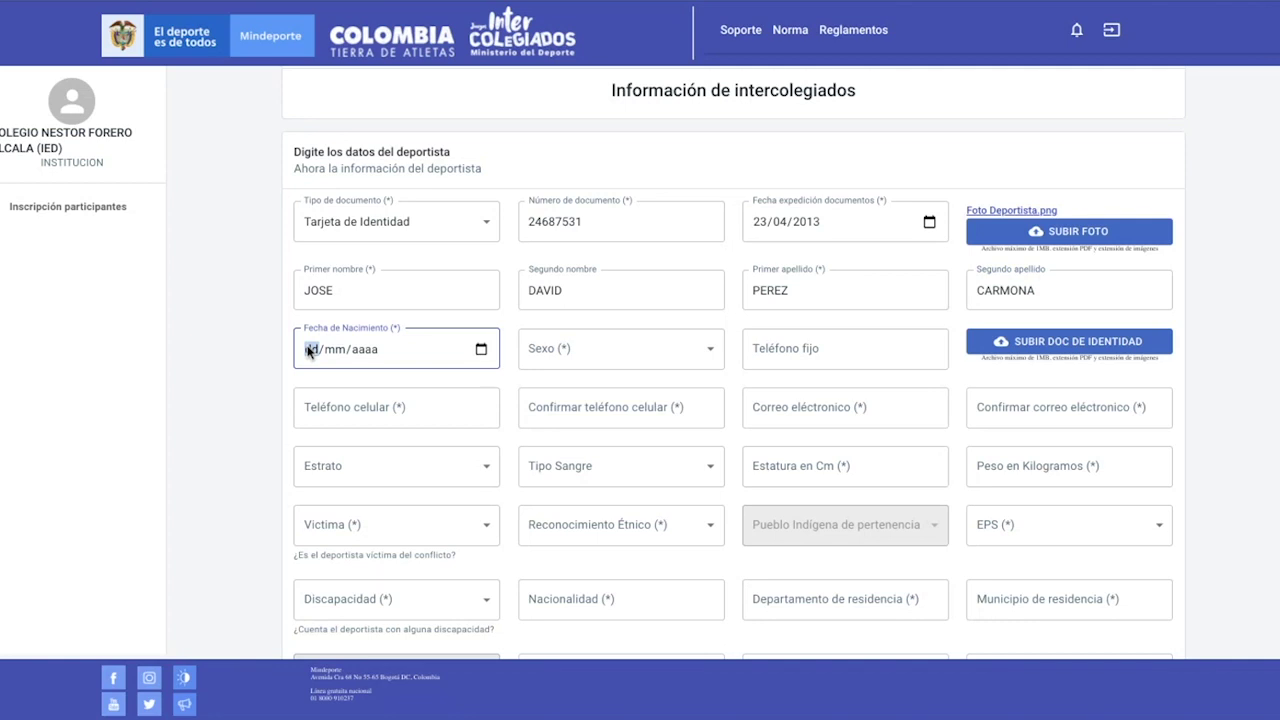
{"action": "type", "text": "18/"}
{"action": "type", "text": "09/200"}
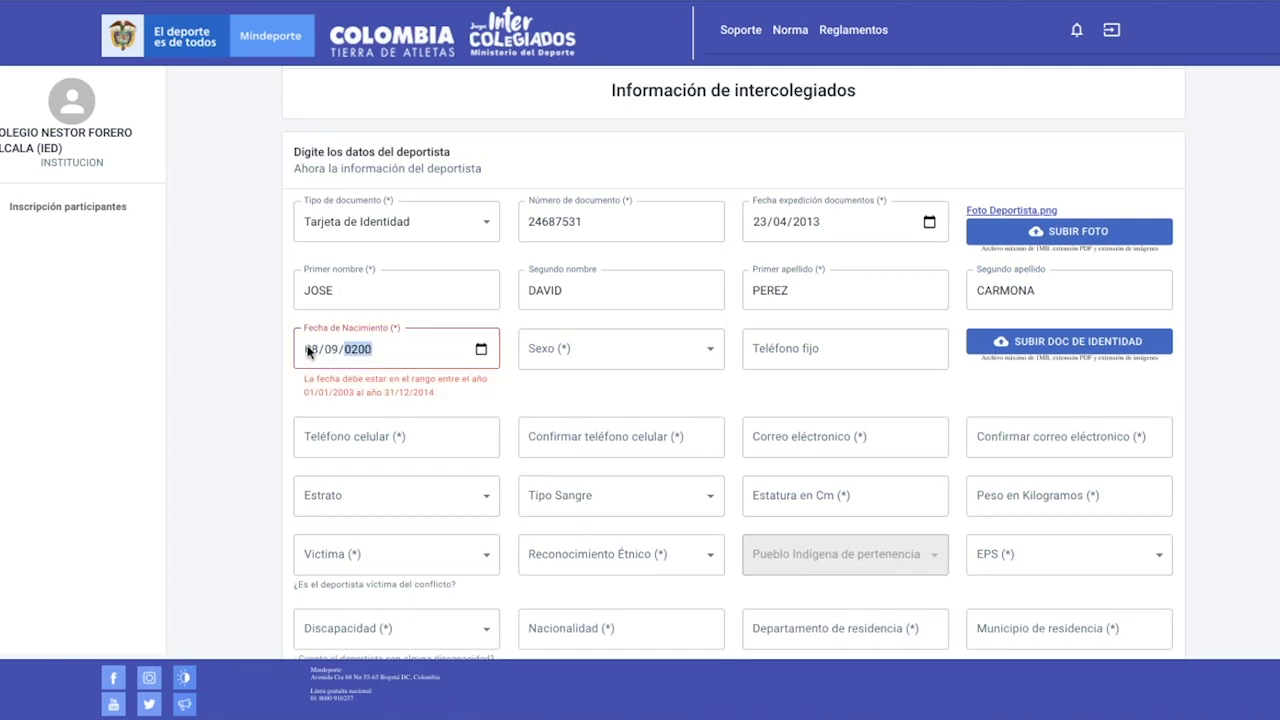
{"action": "type", "text": "5"}
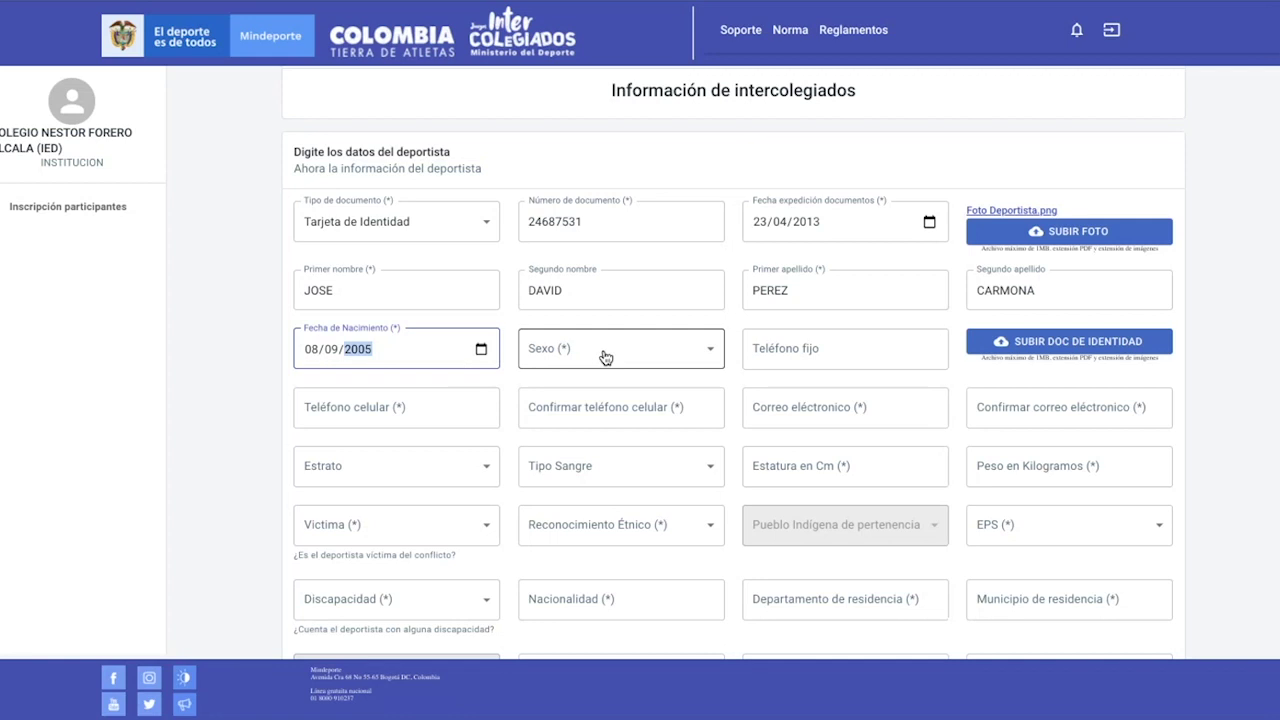
{"action": "left_click", "coordinate": [606, 357]}
{"action": "left_click", "coordinate": [602, 376]}
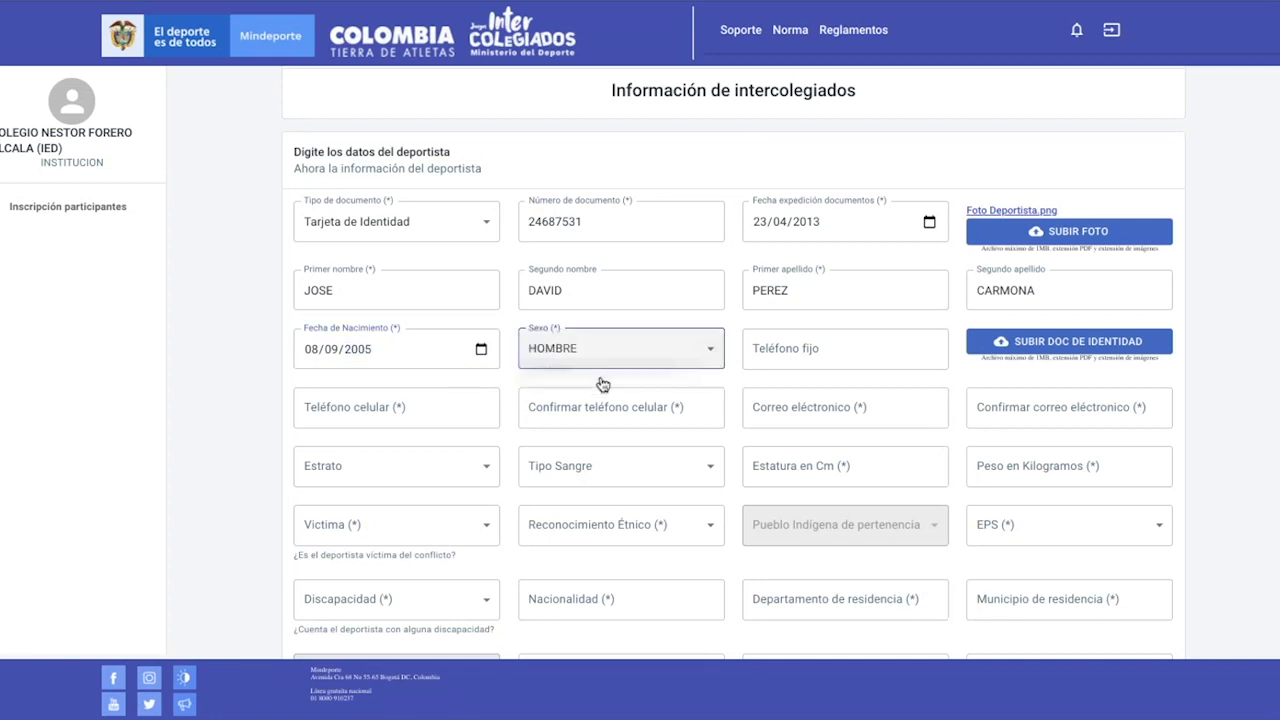
{"action": "left_click", "coordinate": [818, 350]}
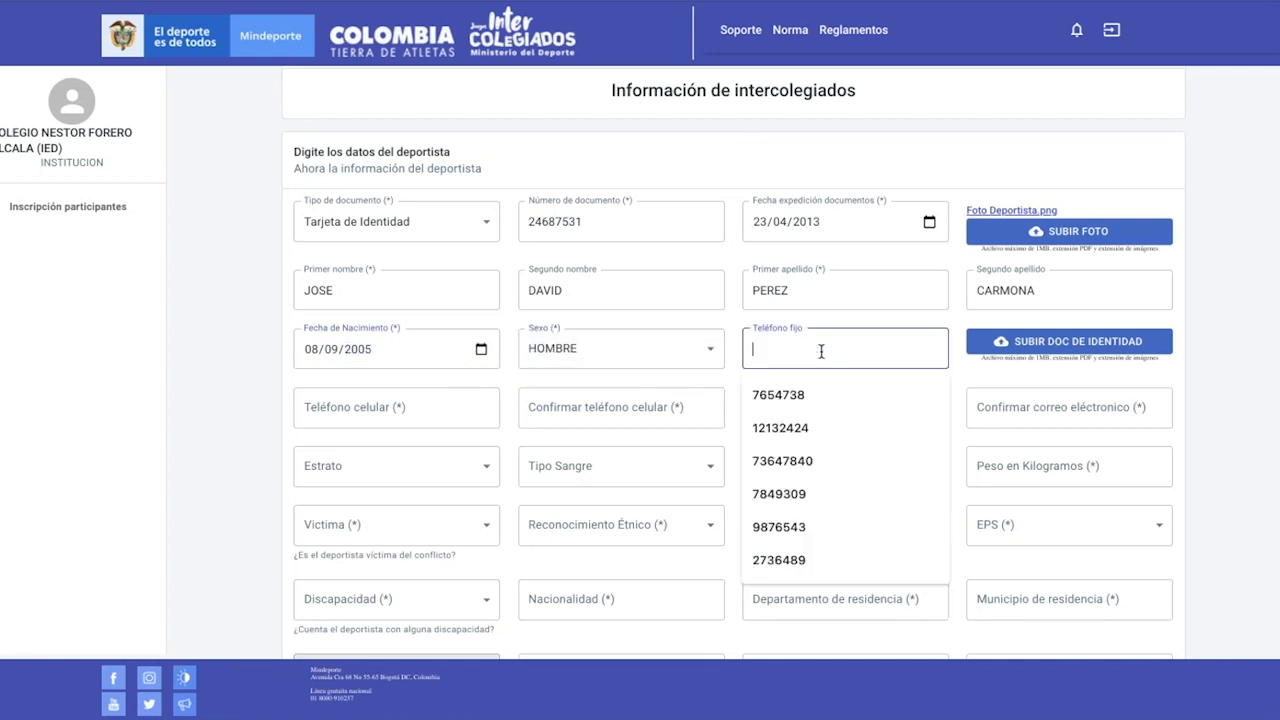
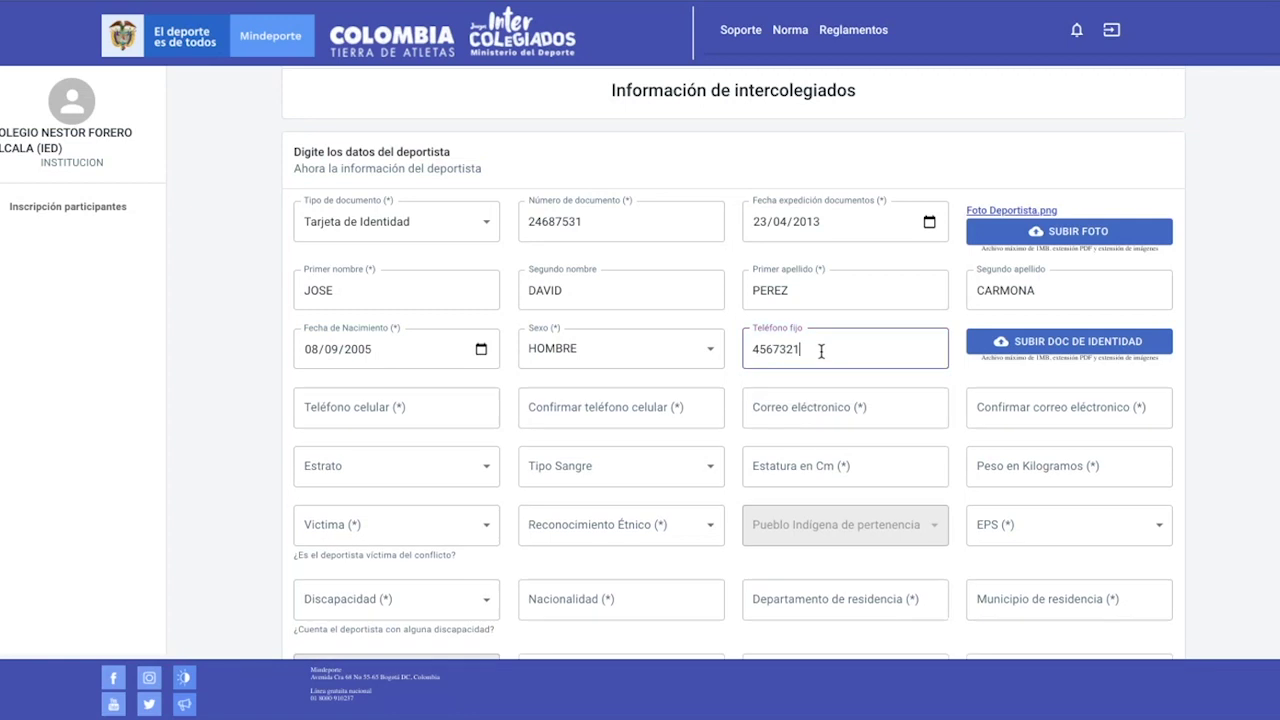
Upload the Documento de Identidad Deportista file from the Escritorio as the identity document
{"action": "left_click", "coordinate": [1064, 348]}
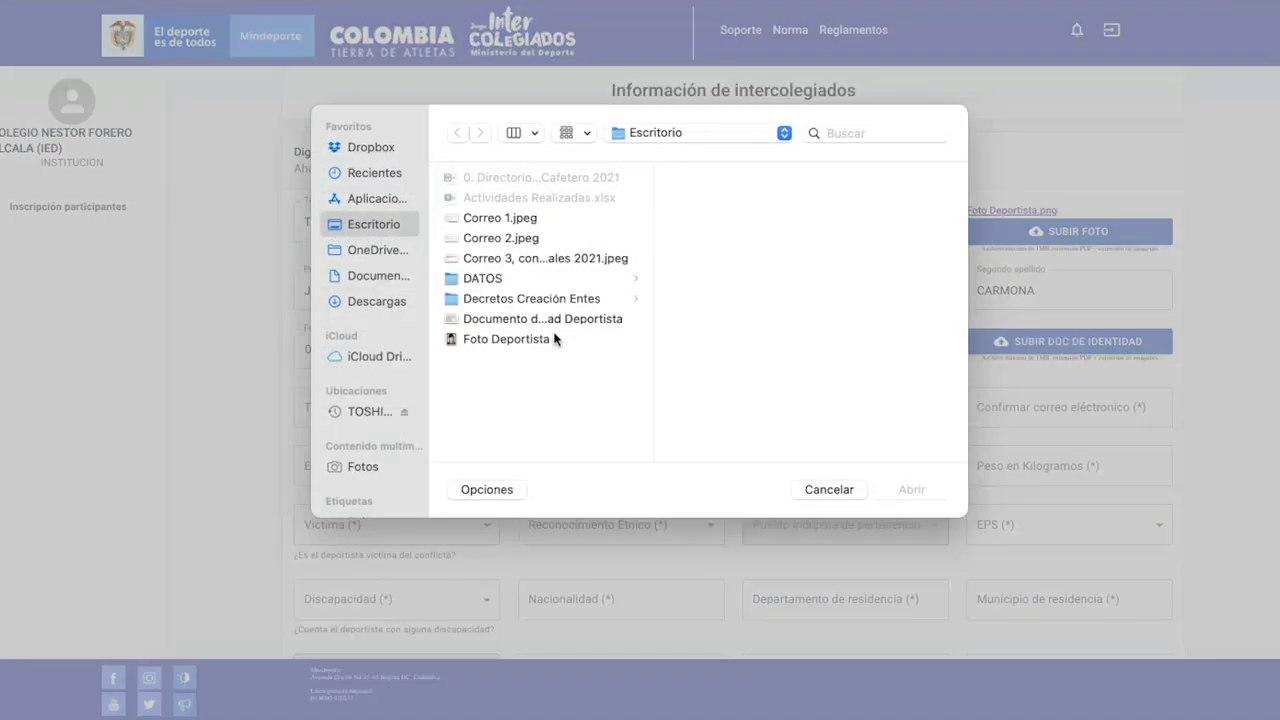
{"action": "left_click", "coordinate": [543, 318]}
{"action": "left_click", "coordinate": [912, 489]}
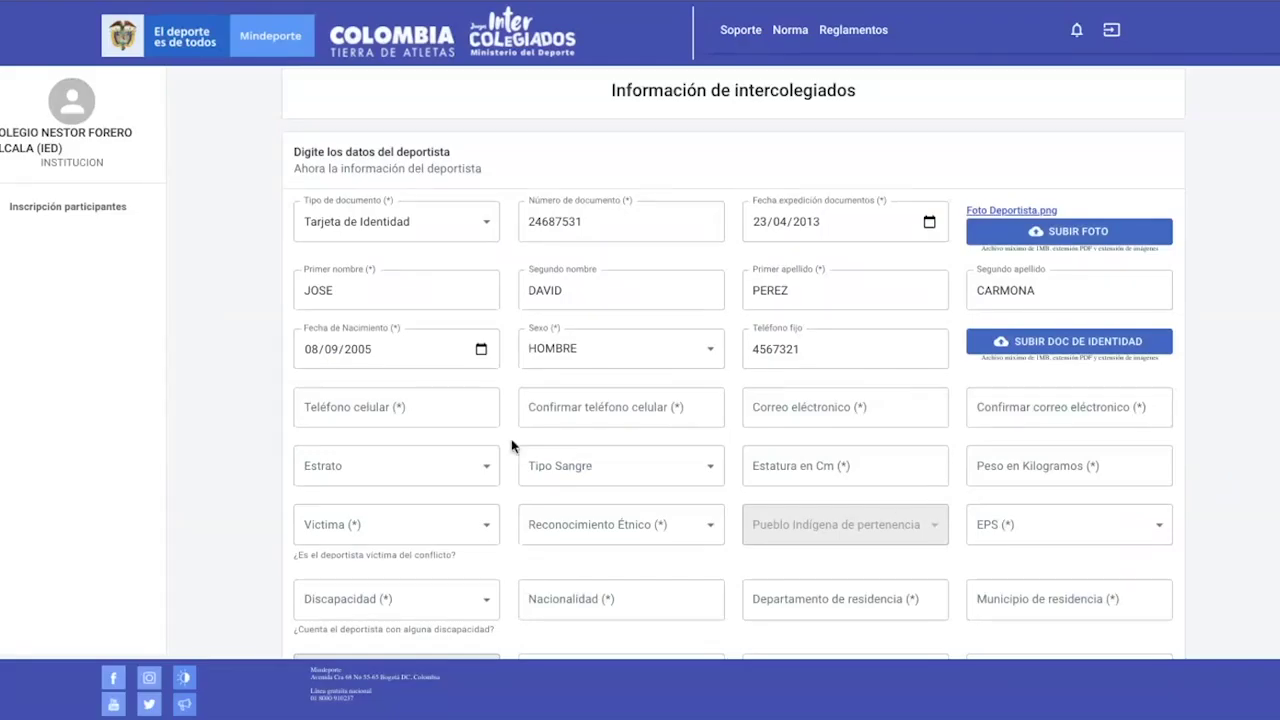
Enter the athlete's mobile number and its confirmation, correcting the mismatched entry
{"action": "left_click", "coordinate": [409, 414]}
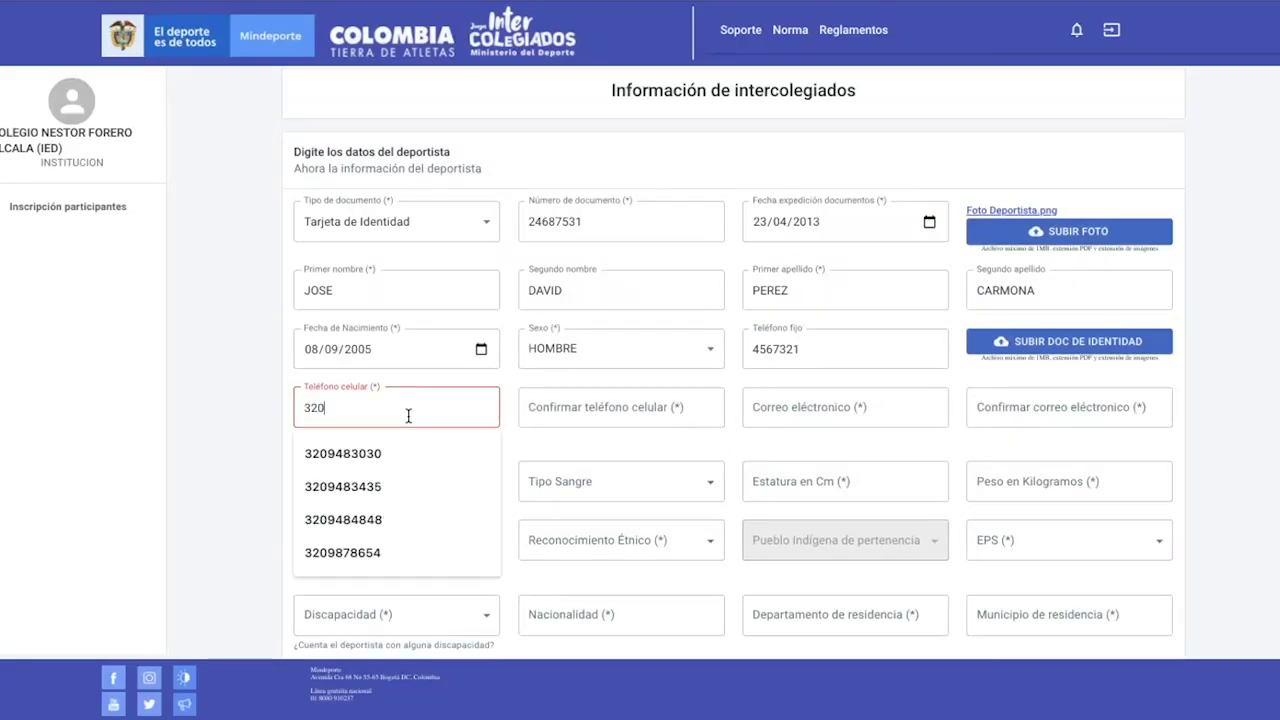
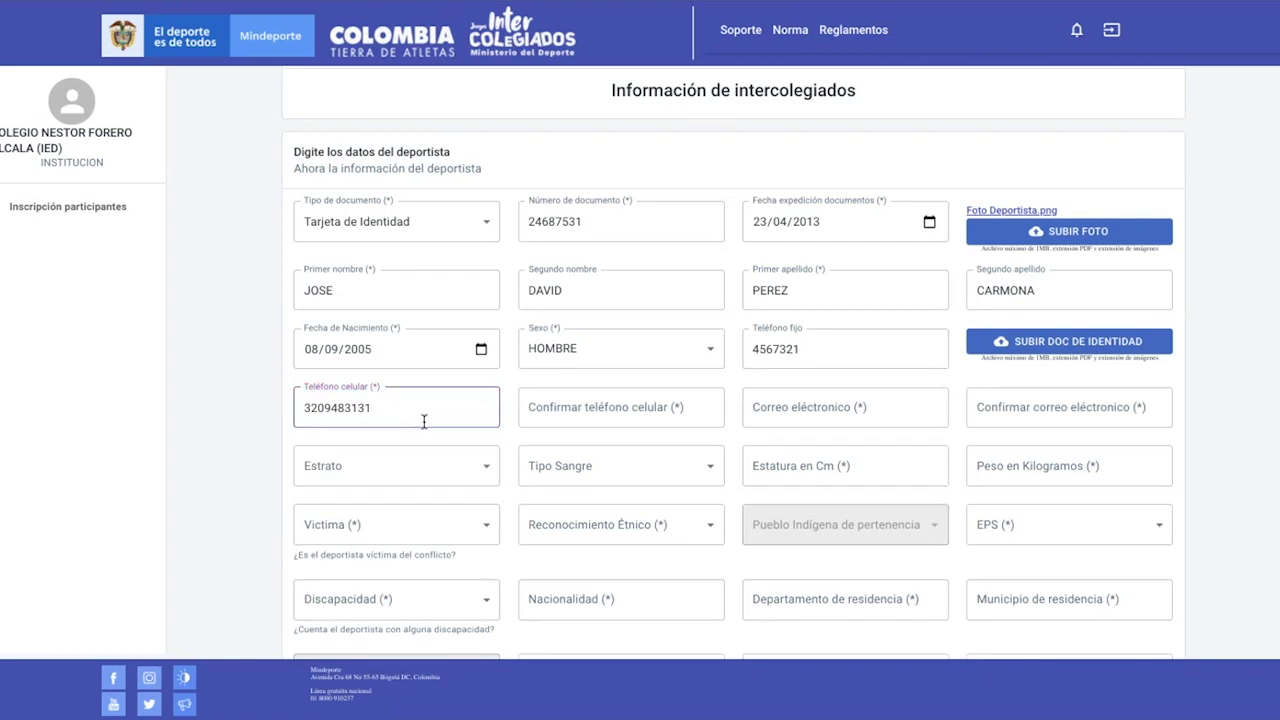
{"action": "left_click", "coordinate": [557, 406]}
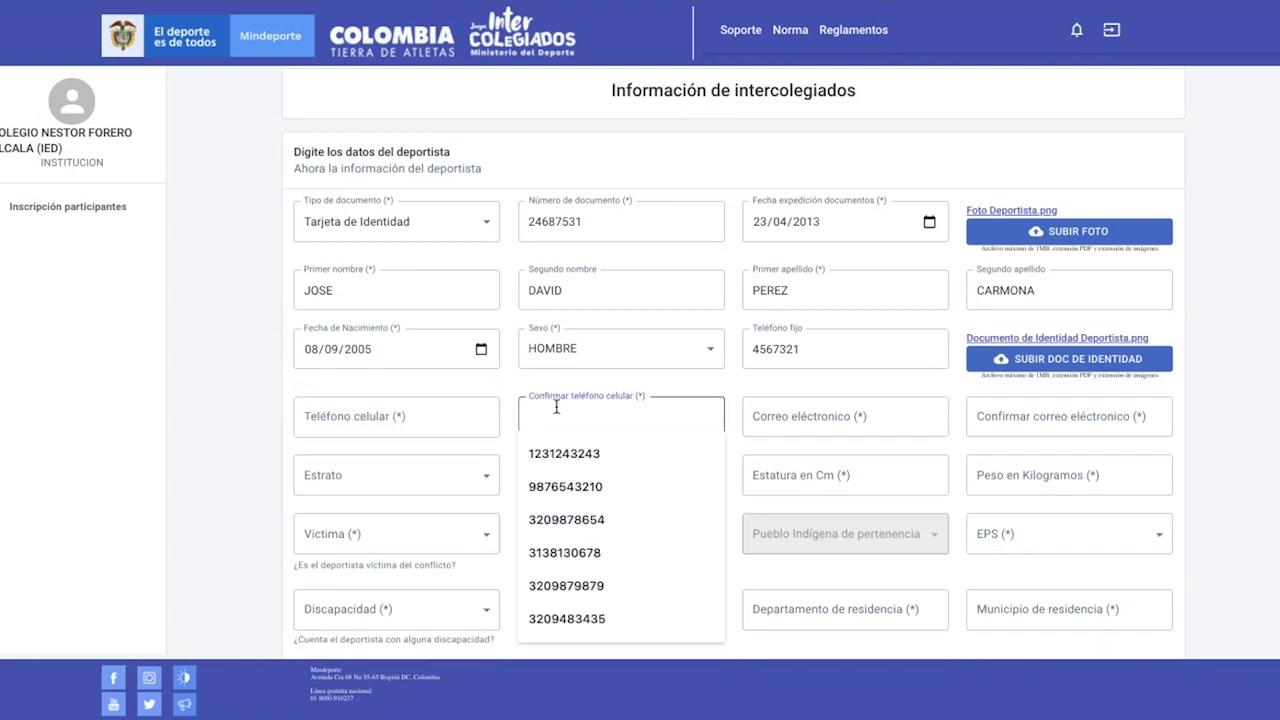
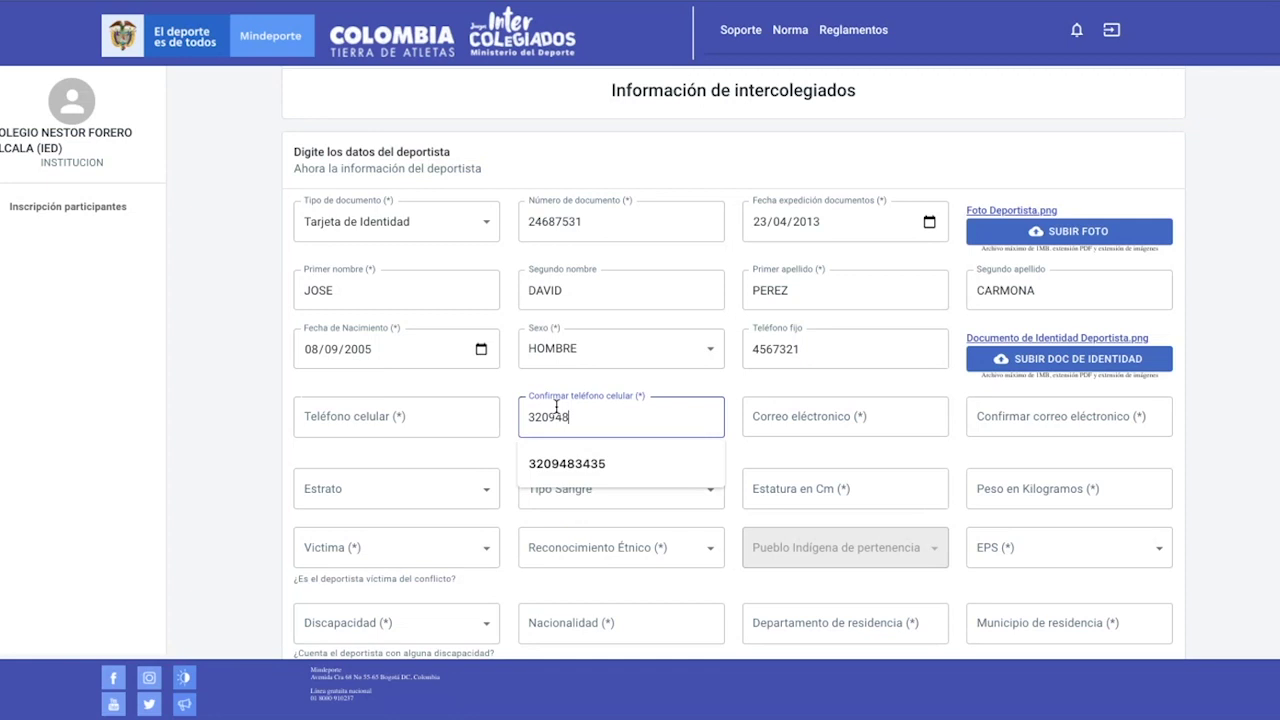
{"action": "left_click", "coordinate": [410, 426]}
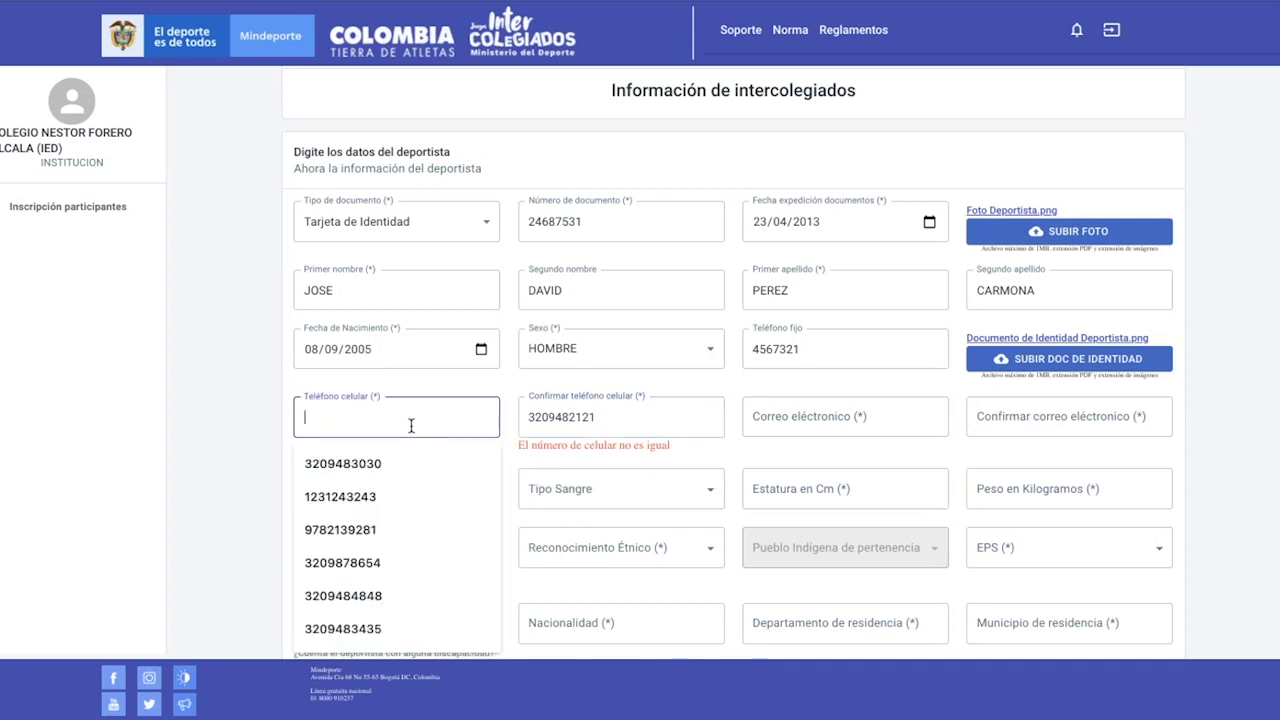
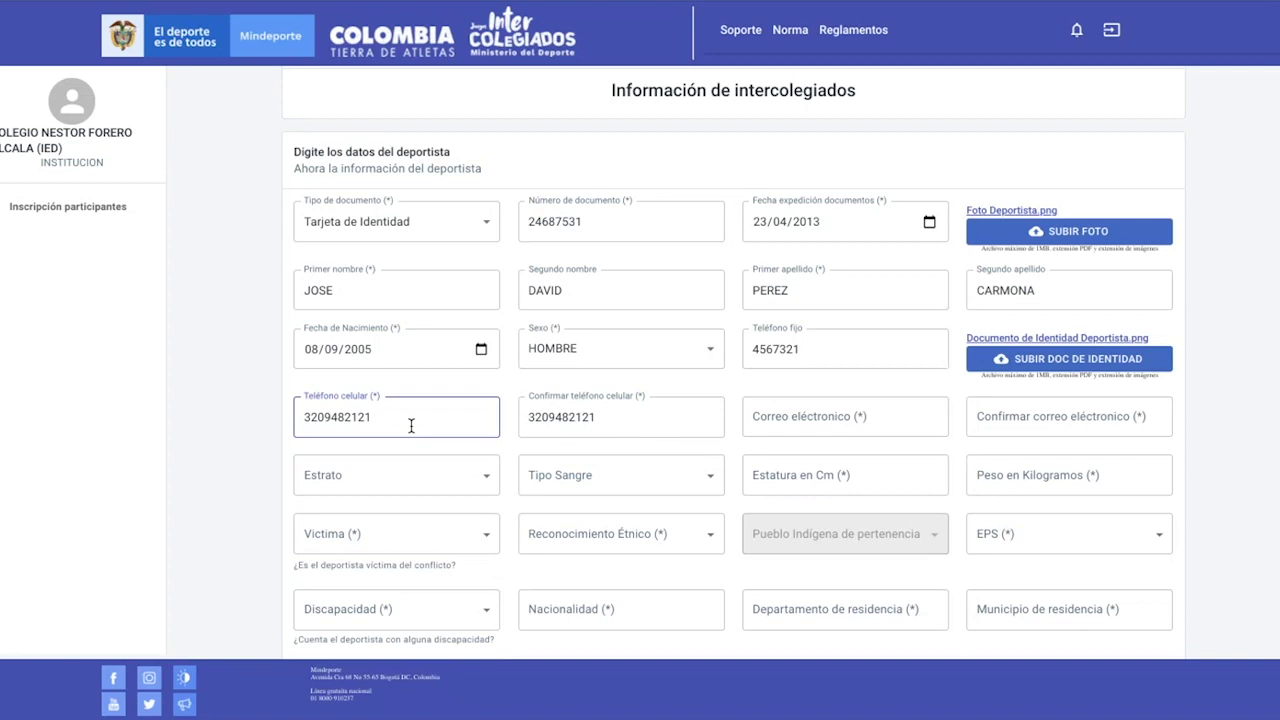
Enter the athlete's e-mail address in both e-mail and confirmation fields
{"action": "left_click", "coordinate": [888, 410]}
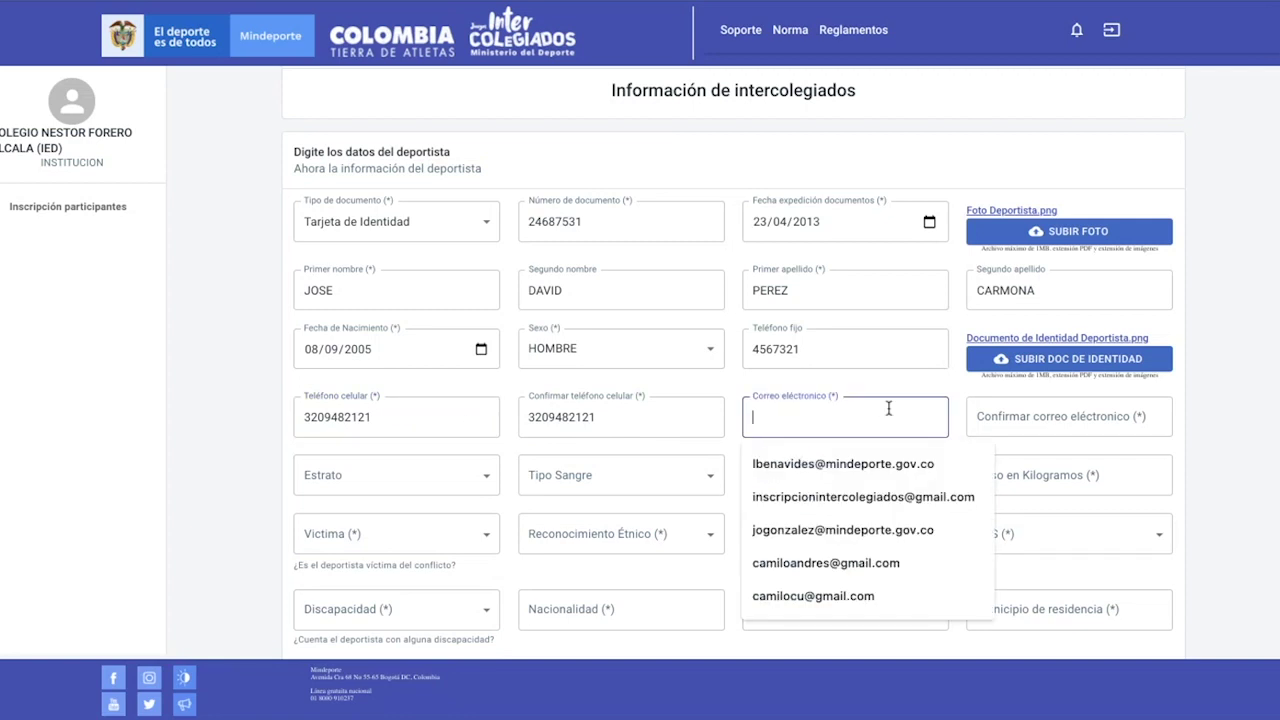
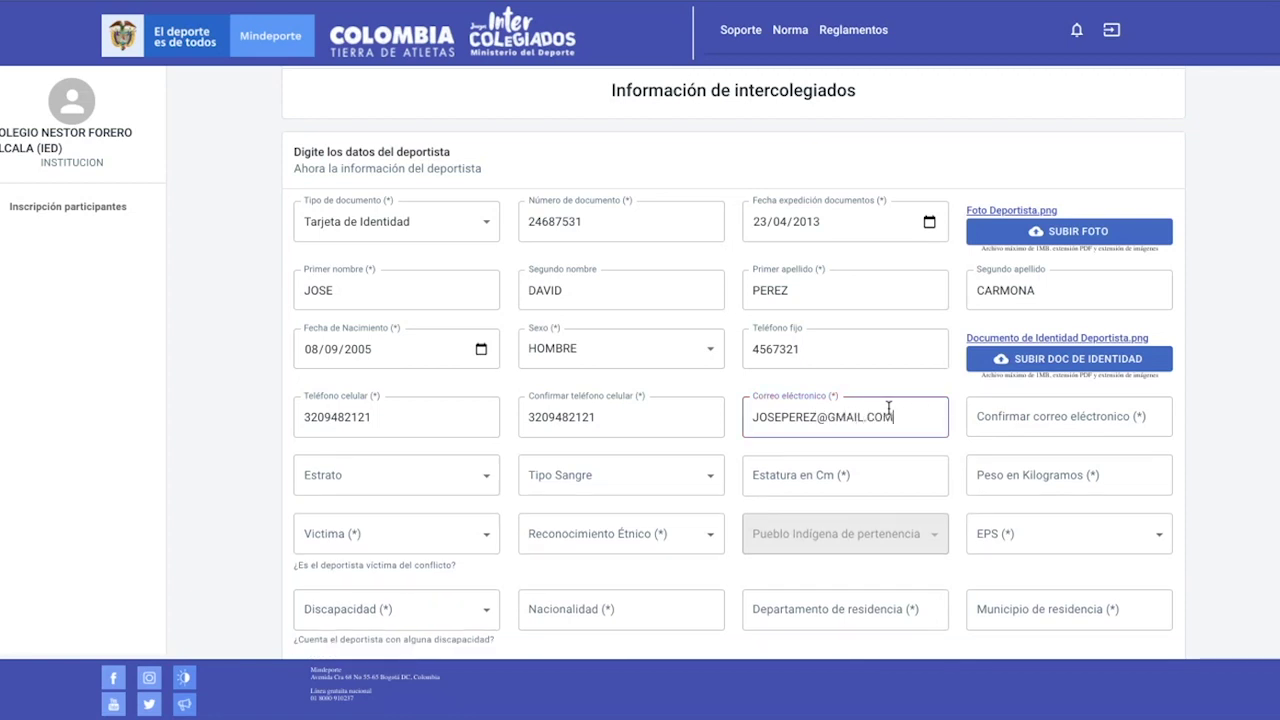
{"action": "left_click", "coordinate": [1022, 405]}
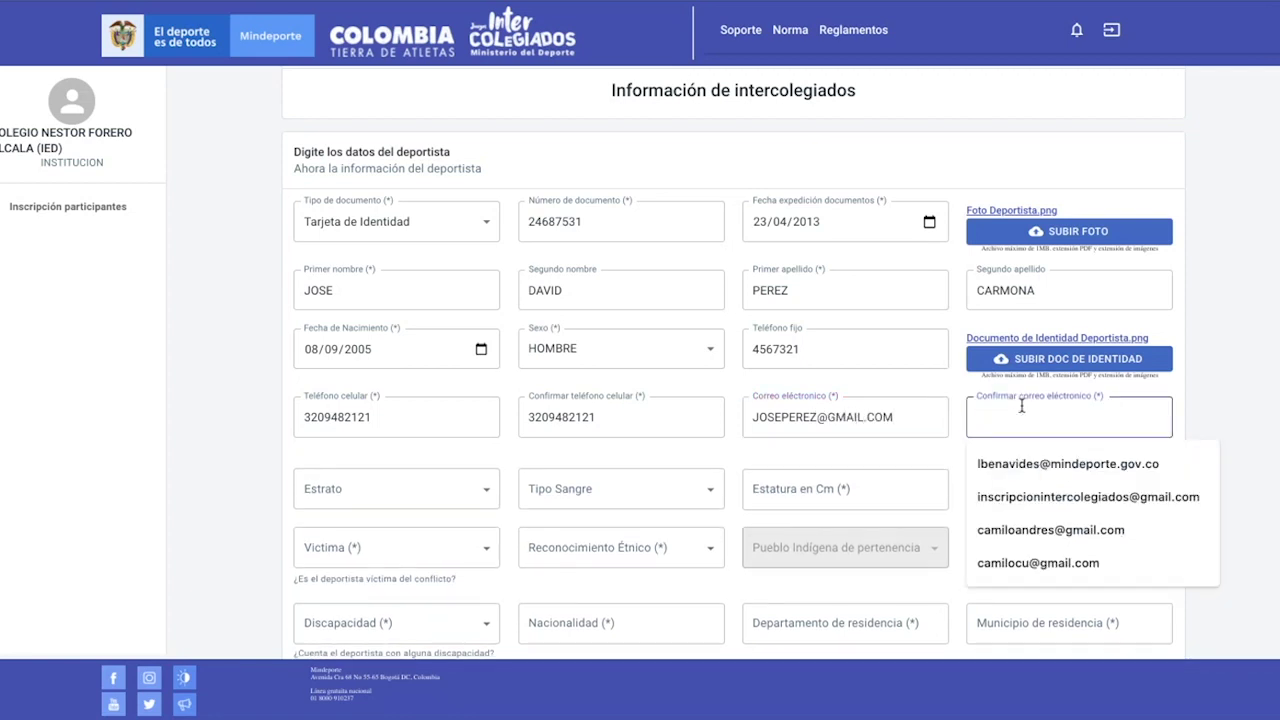
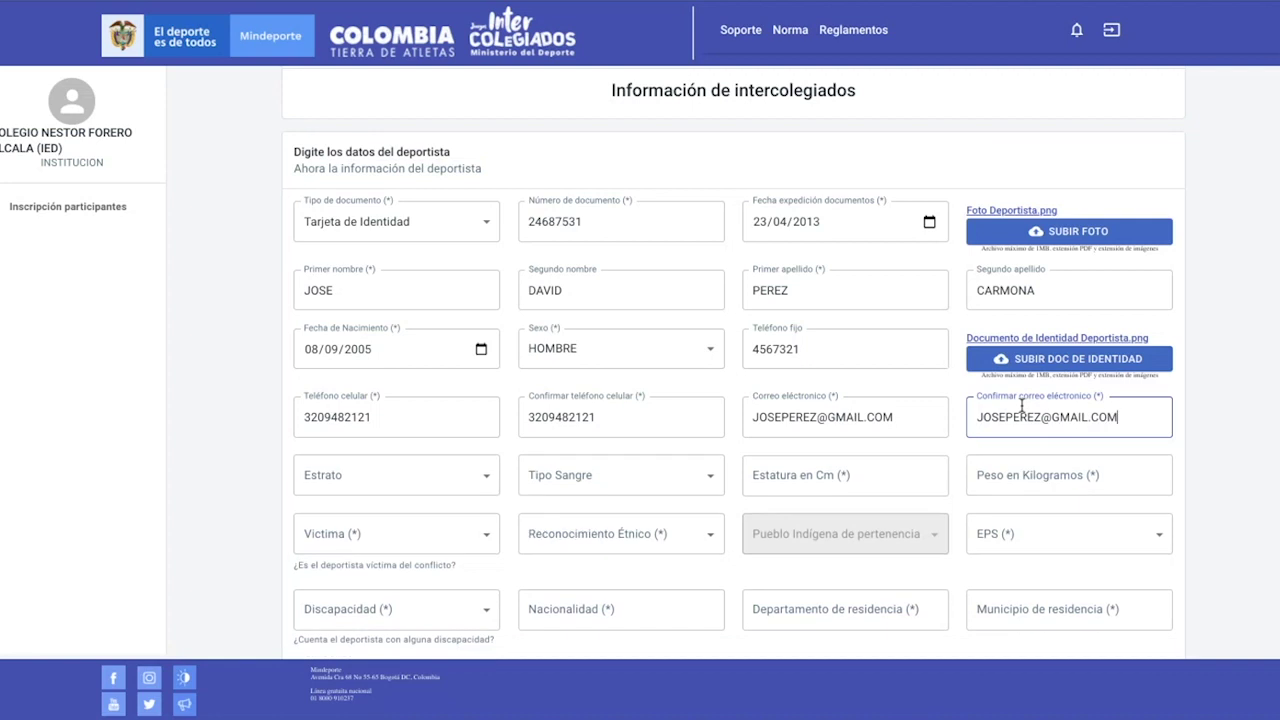
Set Estrato to Estrato 3 and Tipo Sangre to B+
{"action": "scroll", "coordinate": [774, 318], "scroll_direction": "down", "scroll_amount": 2}
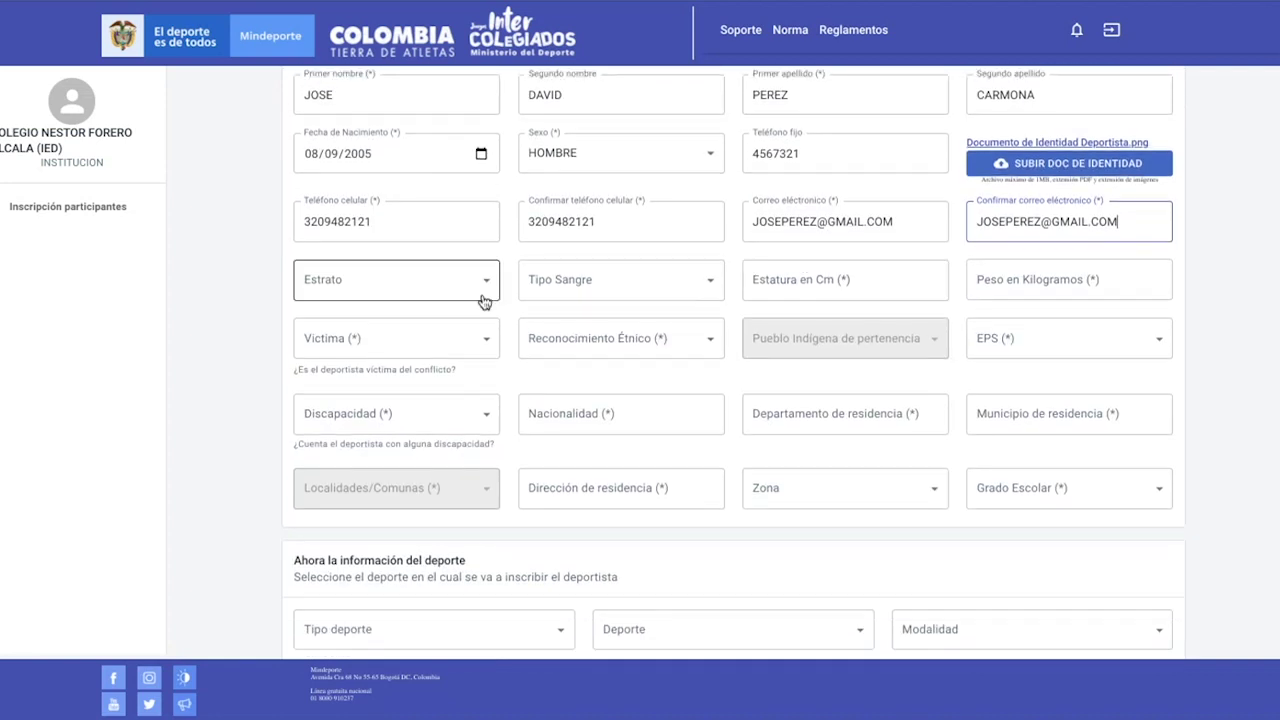
{"action": "left_click", "coordinate": [486, 287]}
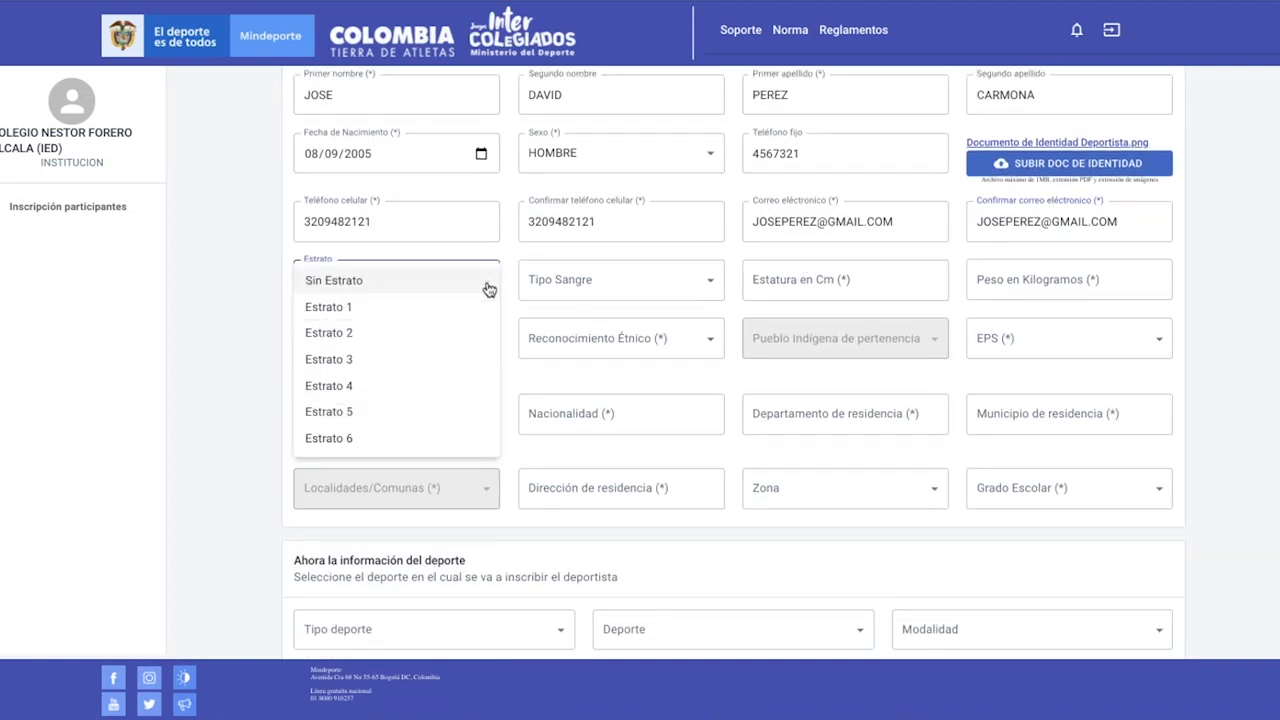
{"action": "left_click", "coordinate": [398, 370]}
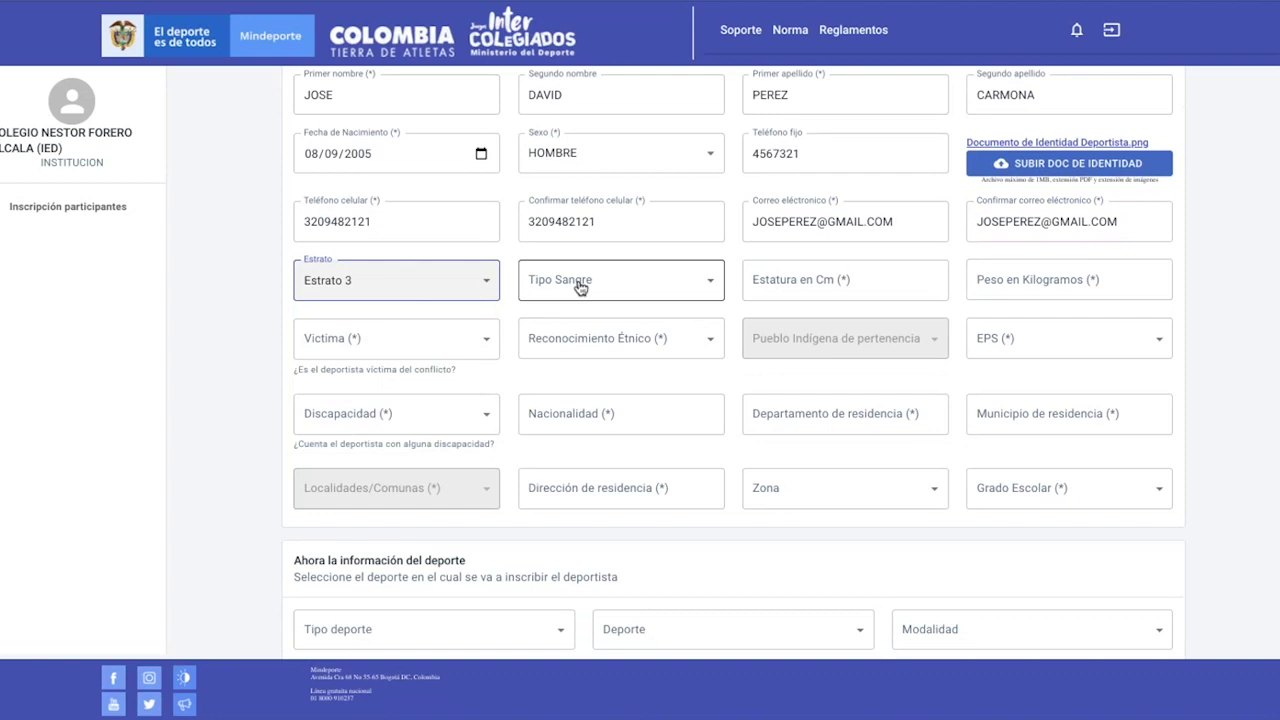
{"action": "left_click", "coordinate": [626, 284]}
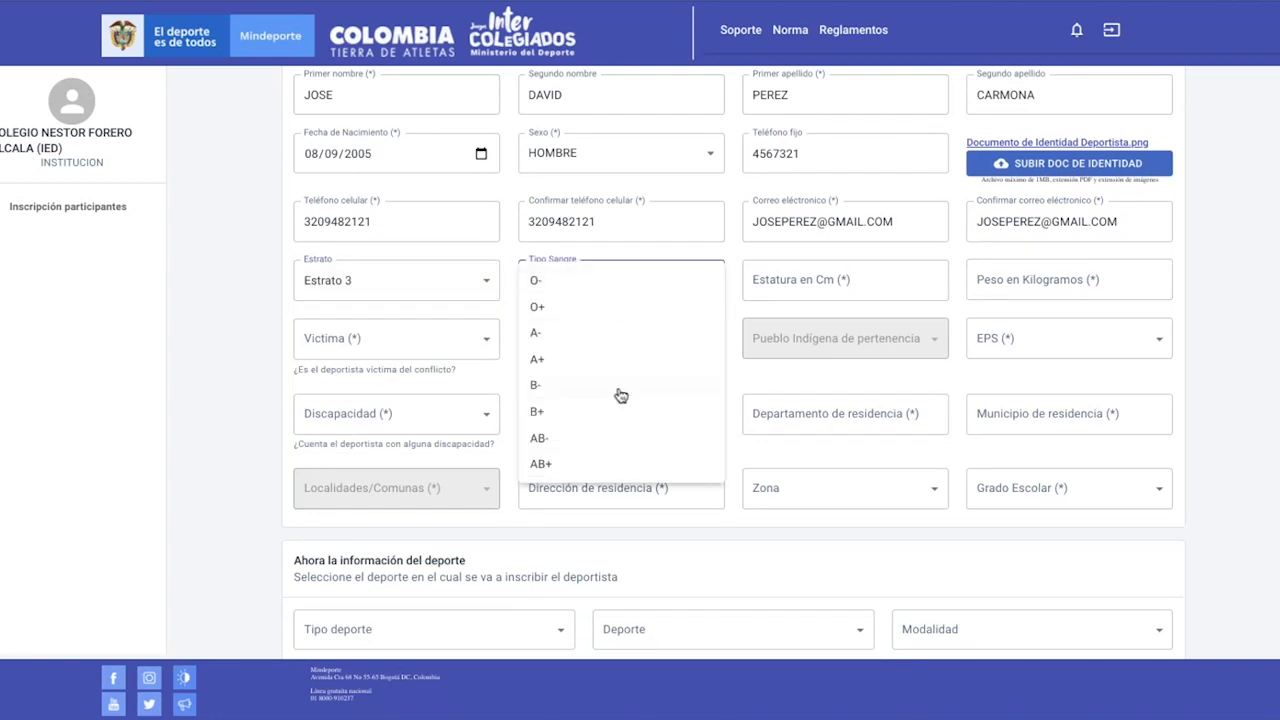
{"action": "left_click", "coordinate": [600, 413]}
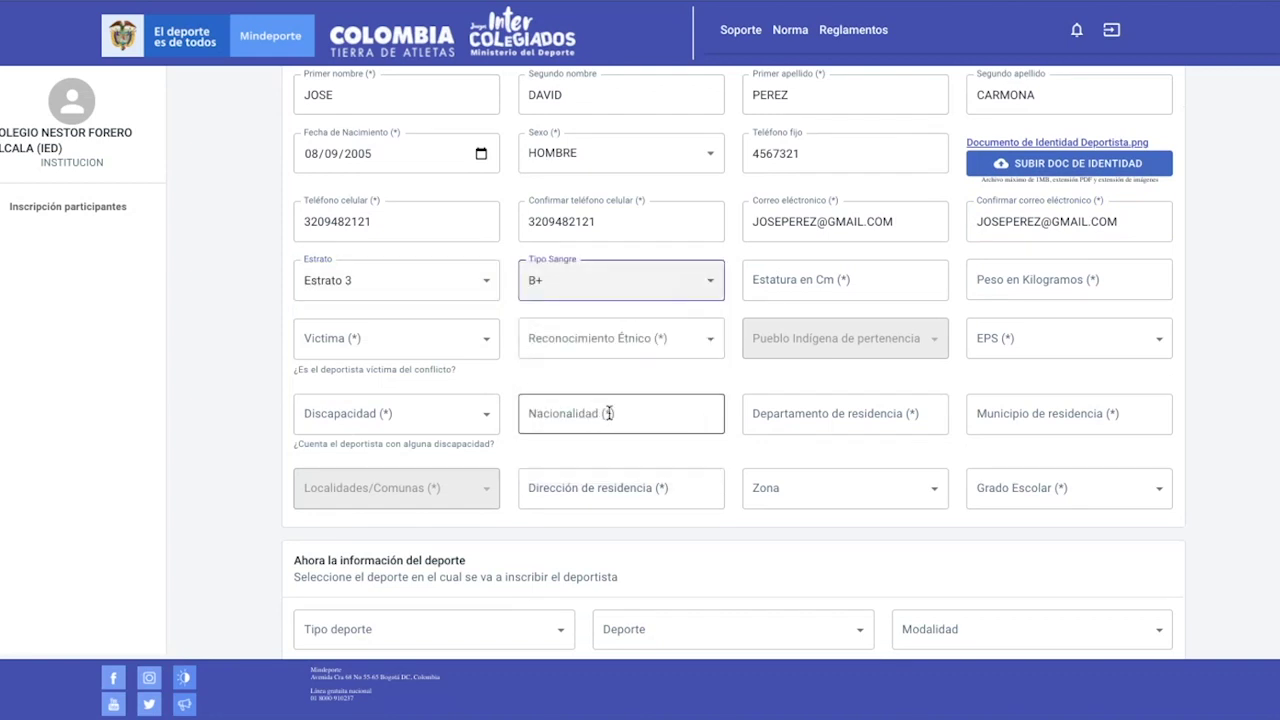
Enter height 150 in Estatura and weight 61 in Peso
{"action": "left_click", "coordinate": [791, 290]}
{"action": "type", "text": "2"}
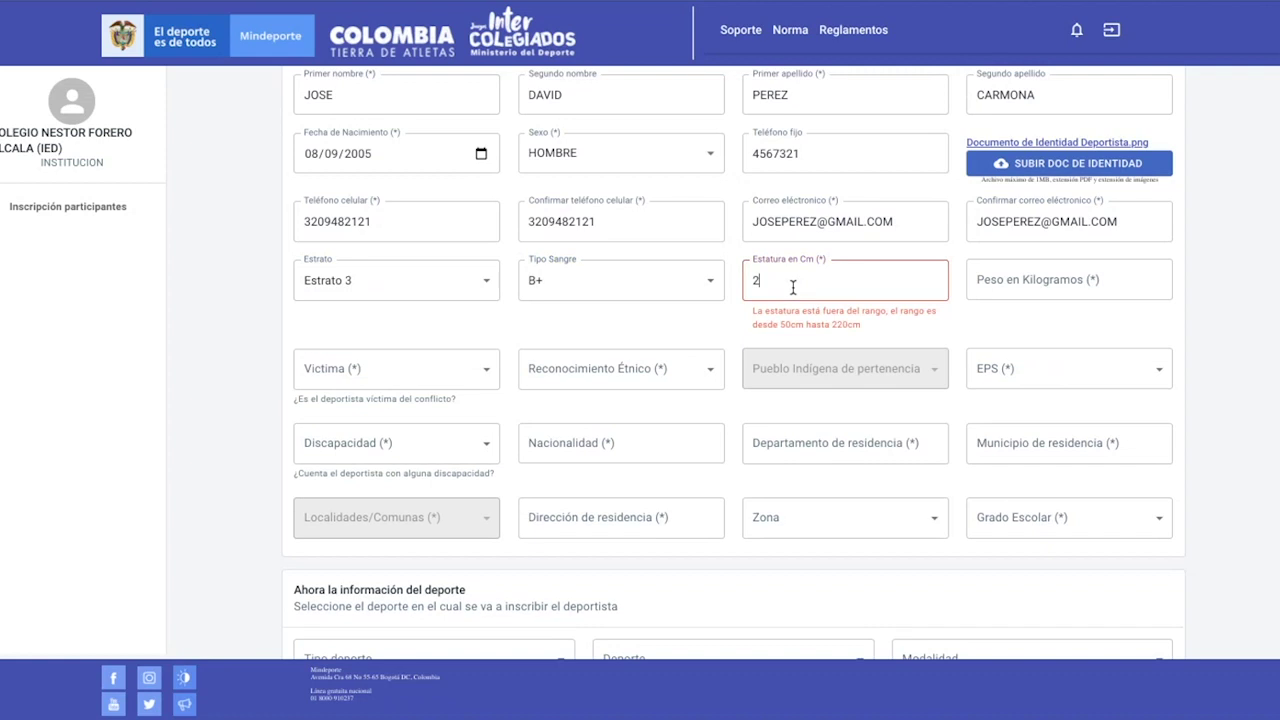
{"action": "key", "text": "BackSpace"}
{"action": "type", "text": "15"}
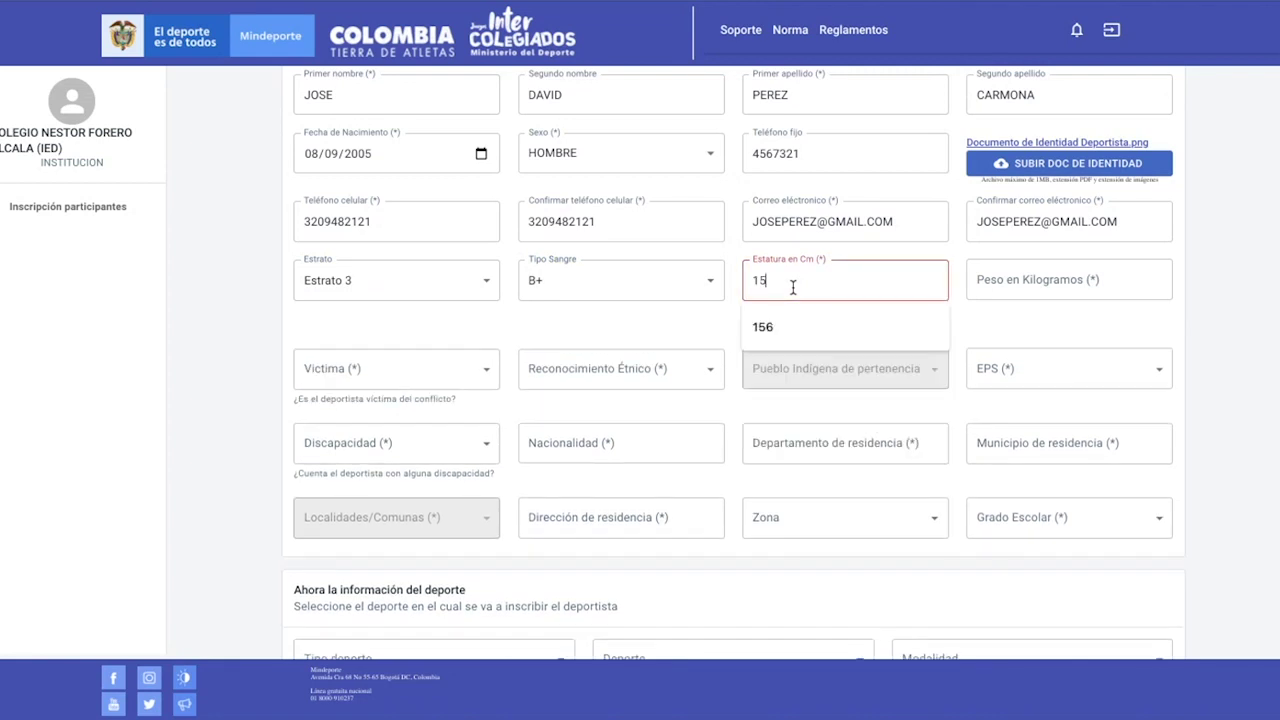
{"action": "type", "text": "0"}
{"action": "left_click", "coordinate": [995, 277]}
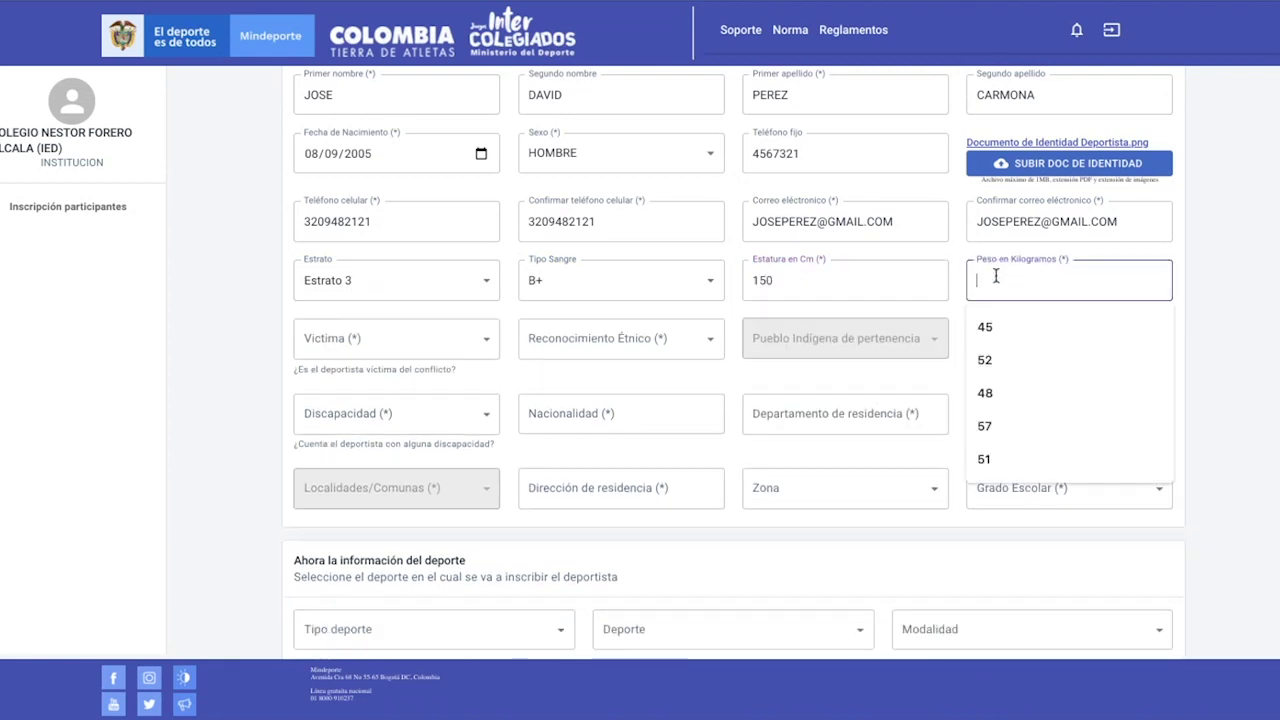
{"action": "type", "text": "61"}
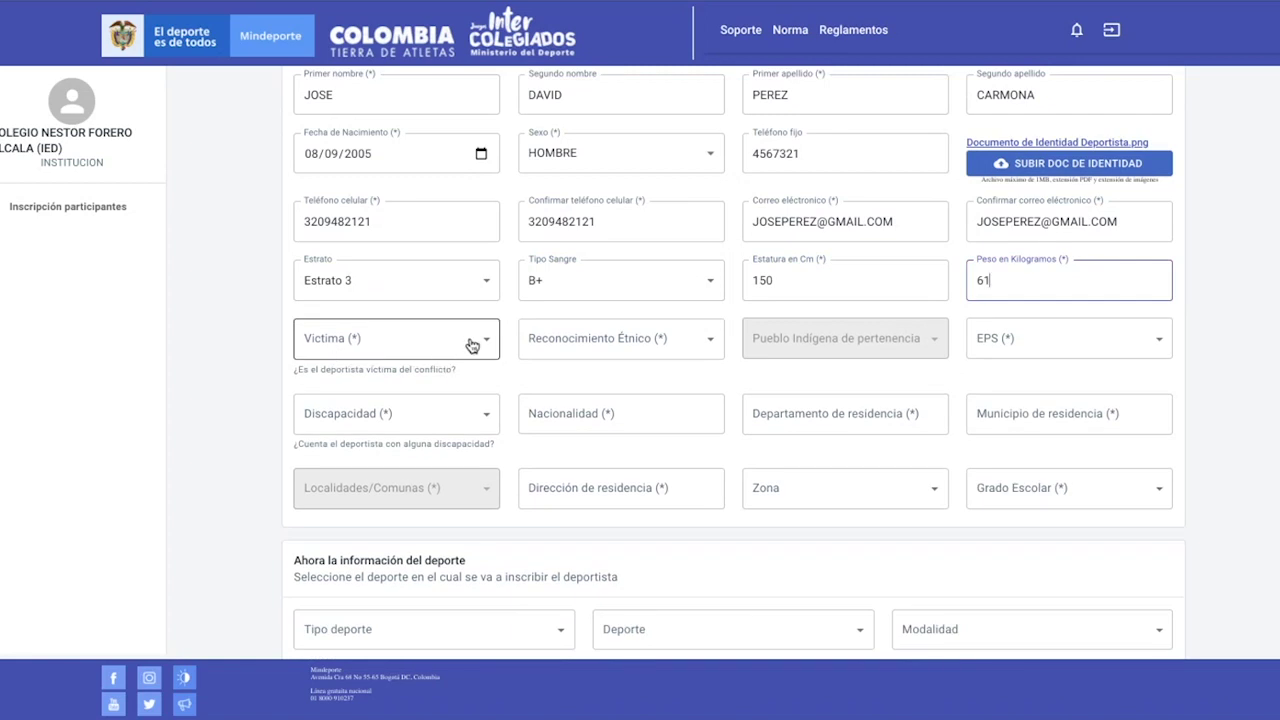
Set conflict victim status to Ninguna and ethnic recognition to Ningún grupo Étnico
{"action": "left_click", "coordinate": [472, 345]}
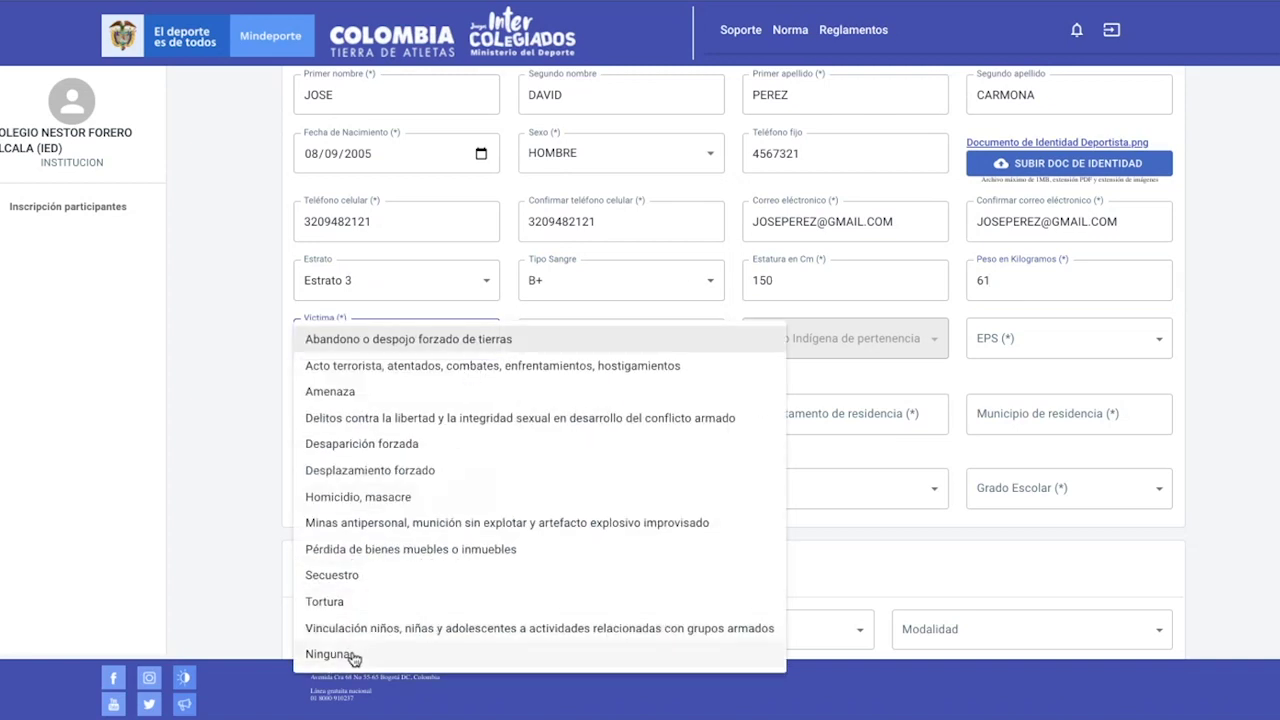
{"action": "left_click", "coordinate": [365, 654]}
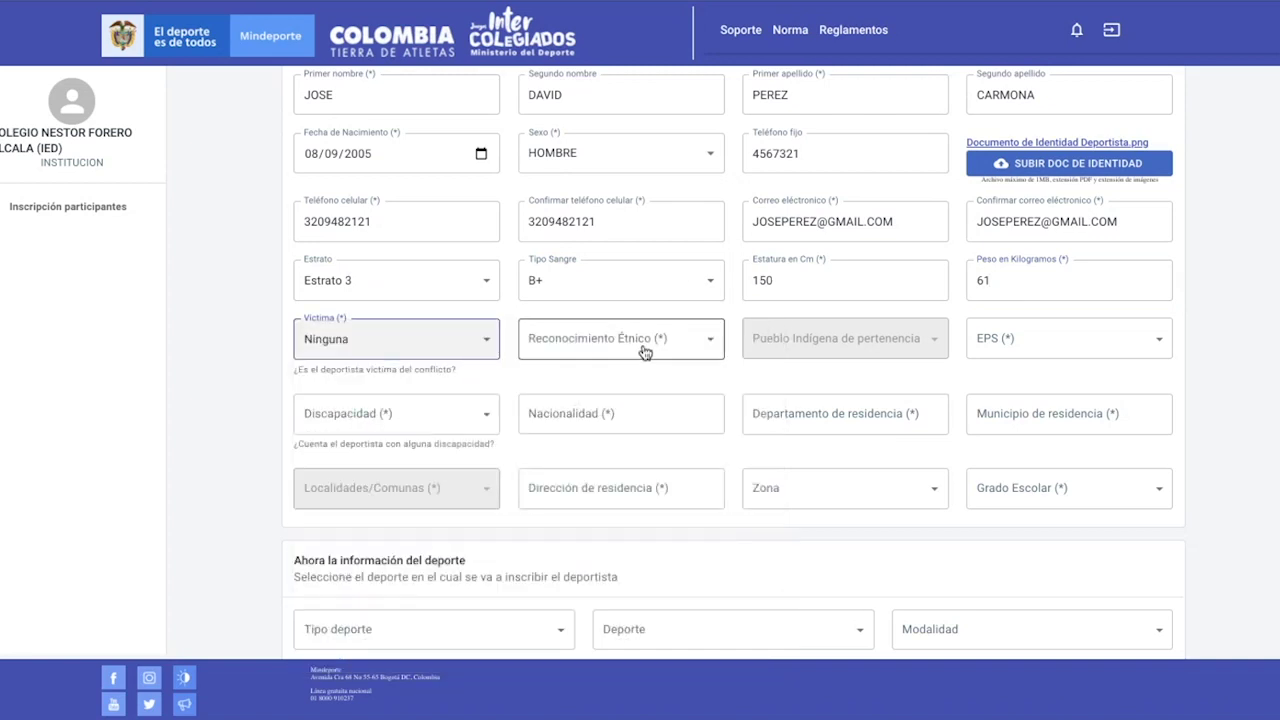
{"action": "left_click", "coordinate": [645, 350]}
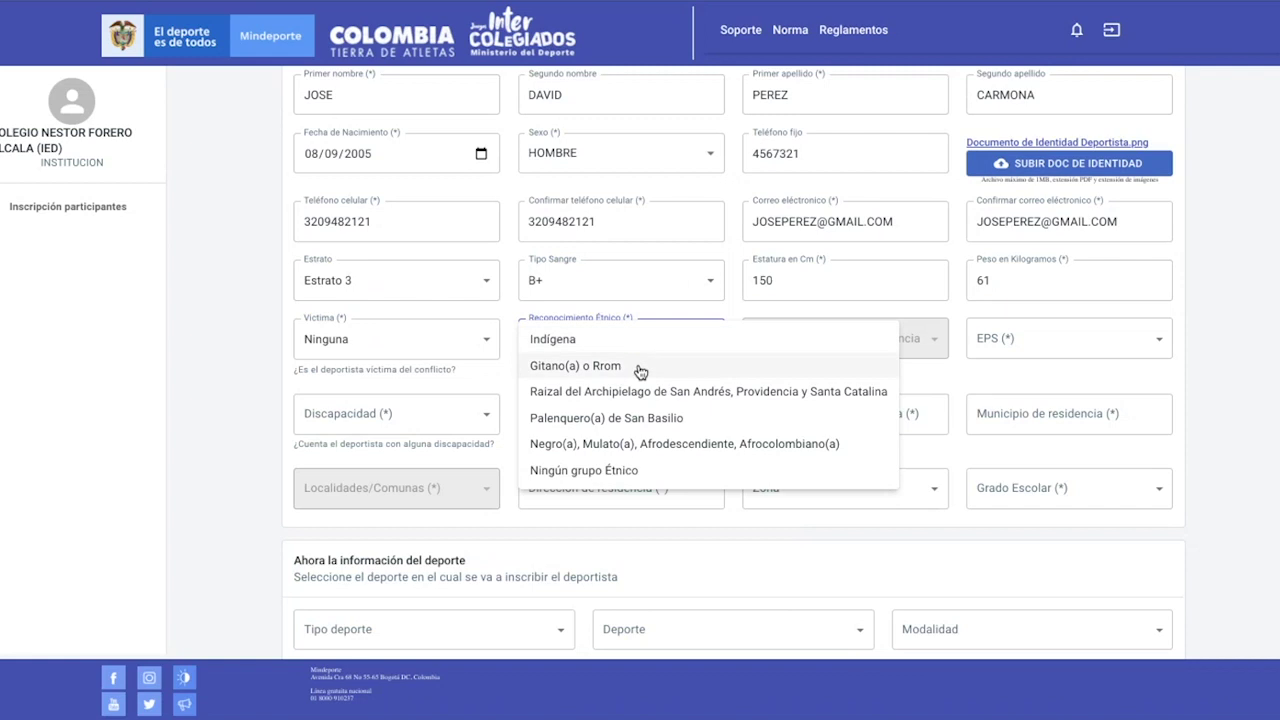
{"action": "left_click", "coordinate": [645, 475]}
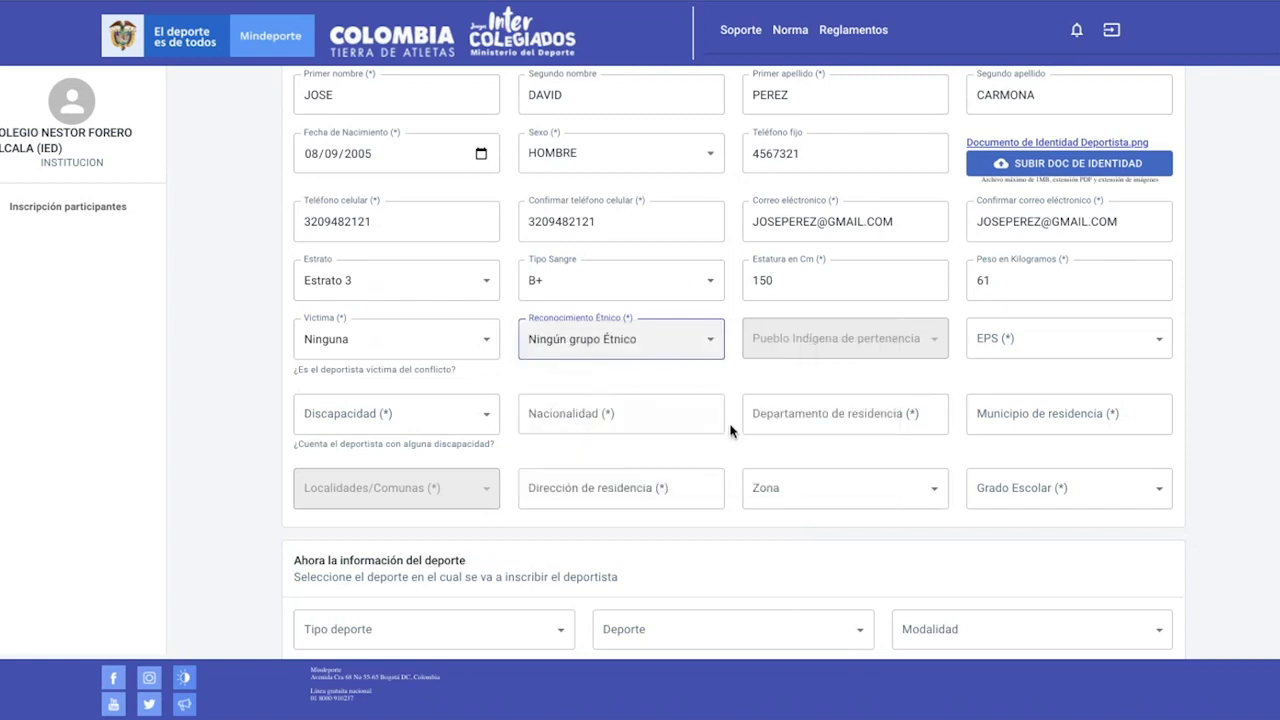
Choose CAJASAN as the EPS and Ninguna under Discapacidad
{"action": "left_click", "coordinate": [1021, 343]}
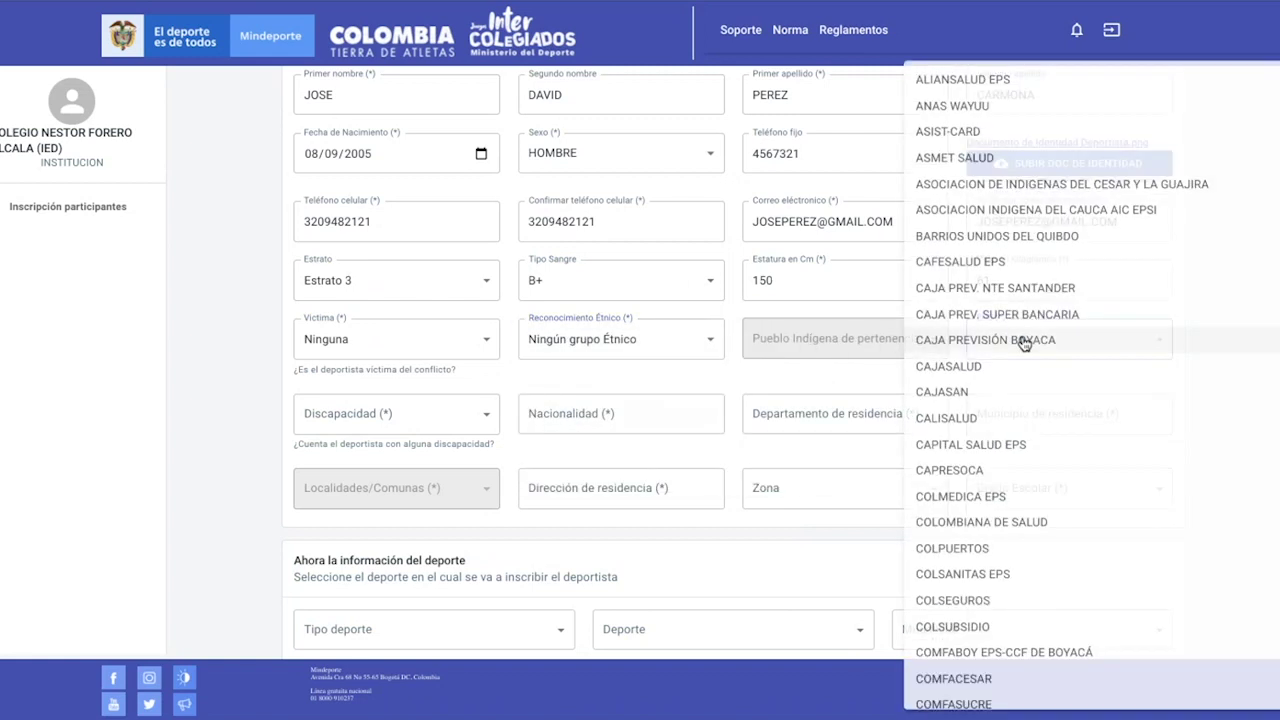
{"action": "left_click", "coordinate": [993, 400]}
{"action": "scroll", "coordinate": [477, 410], "scroll_direction": "down", "scroll_amount": 1}
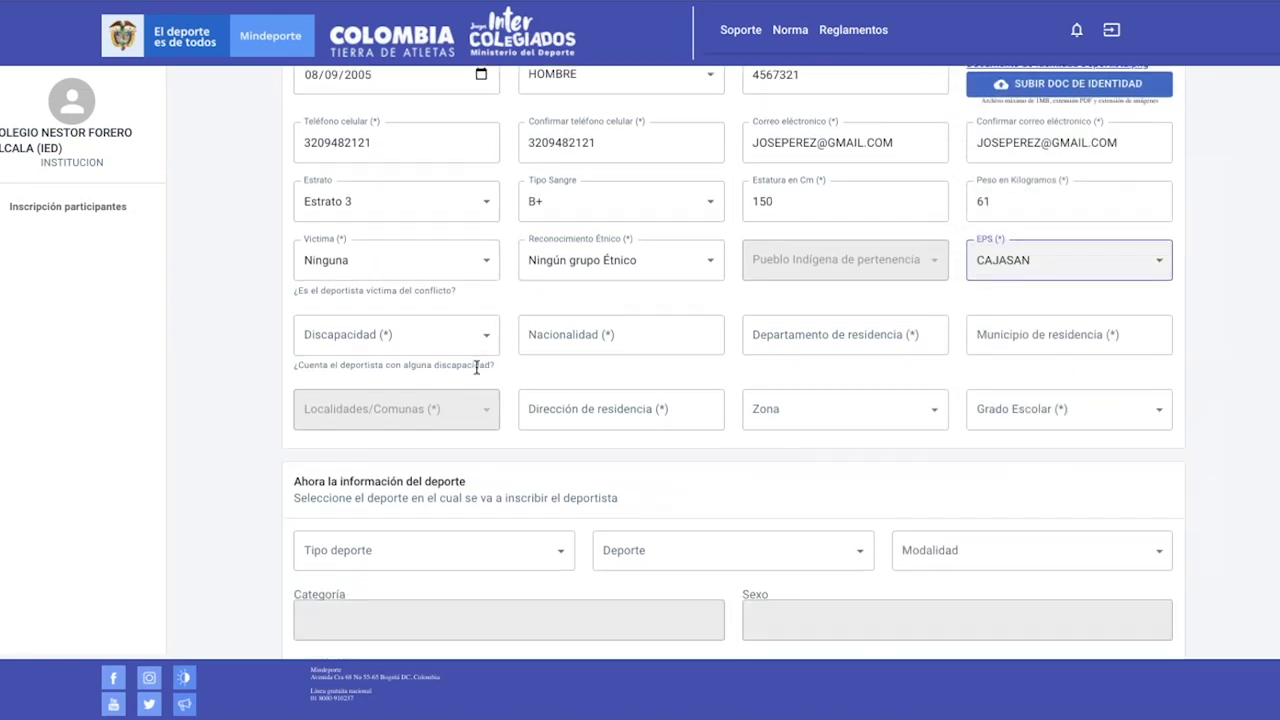
{"action": "left_click", "coordinate": [463, 338]}
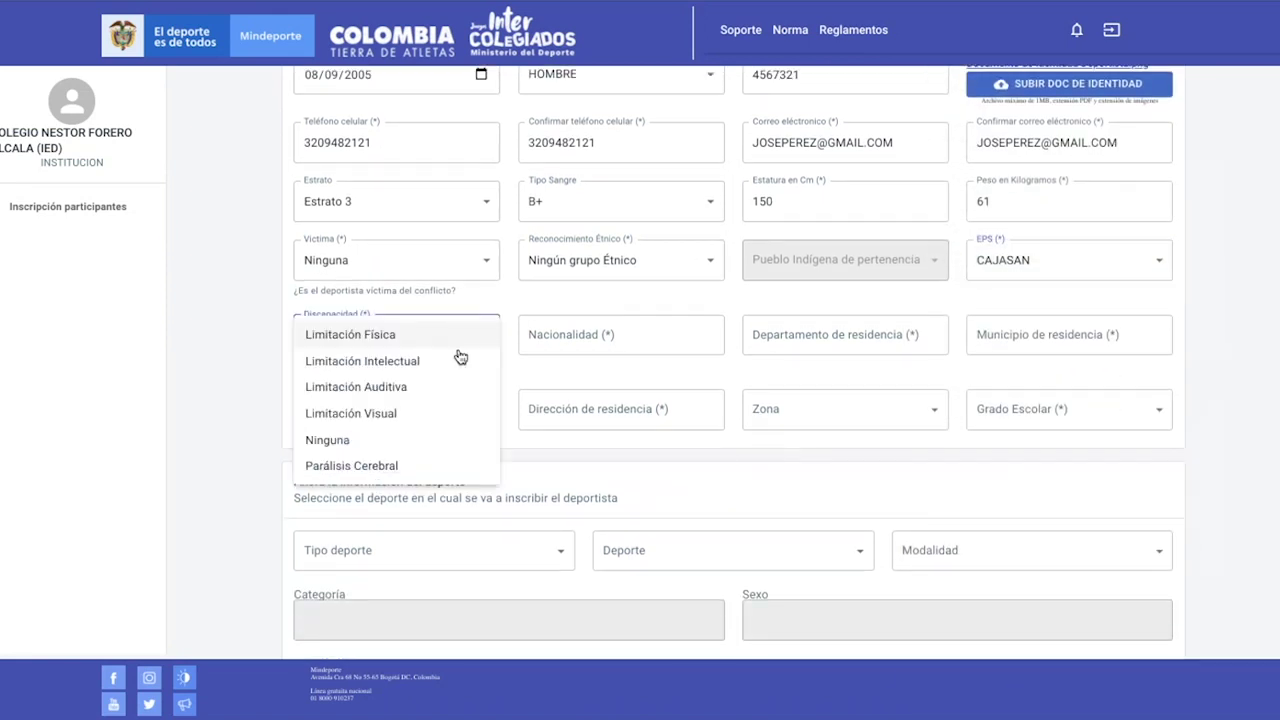
{"action": "left_click", "coordinate": [443, 447]}
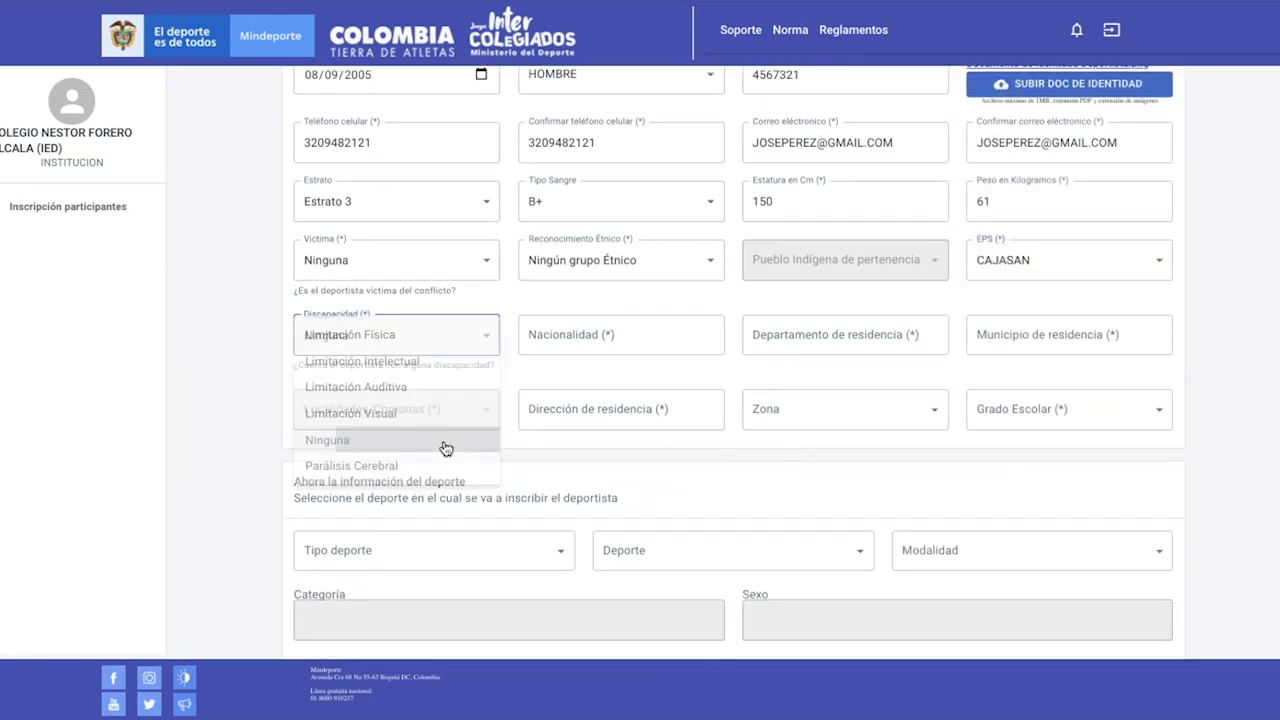
Set nationality Colombia and residence in CUNDINAMARCA, municipality MOSQUERA
{"action": "left_click", "coordinate": [580, 330]}
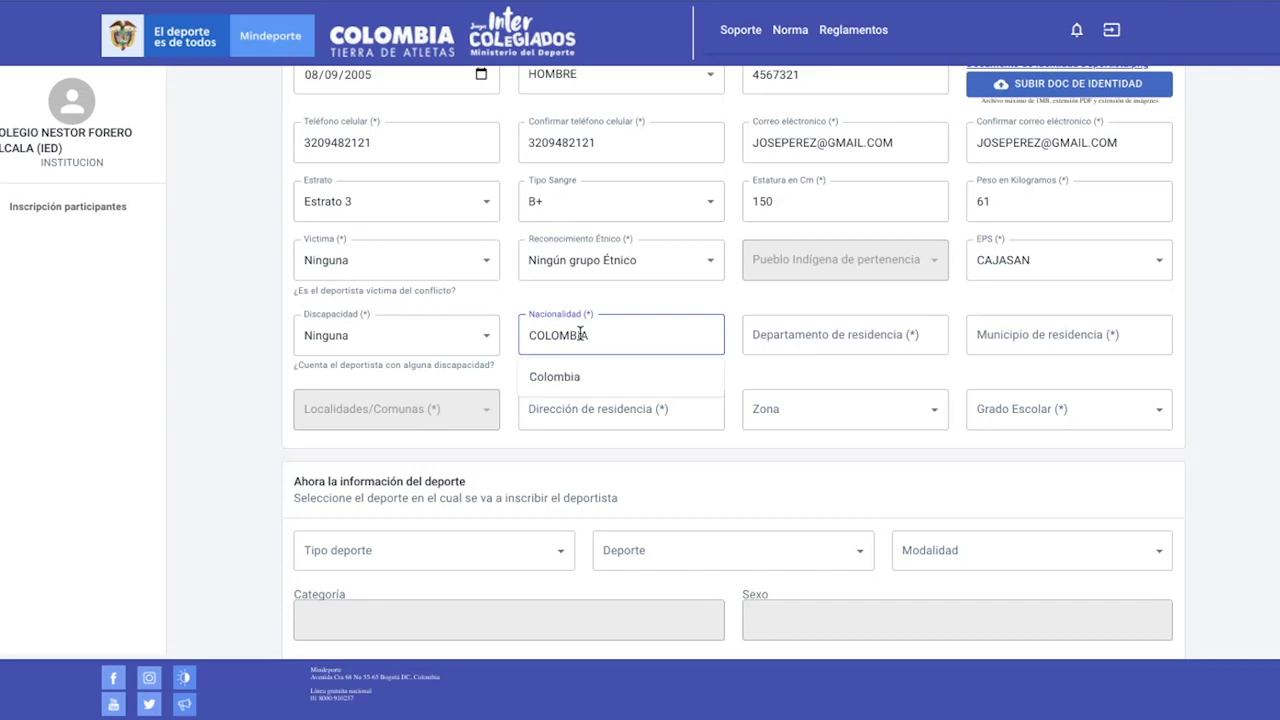
{"action": "left_click", "coordinate": [589, 378]}
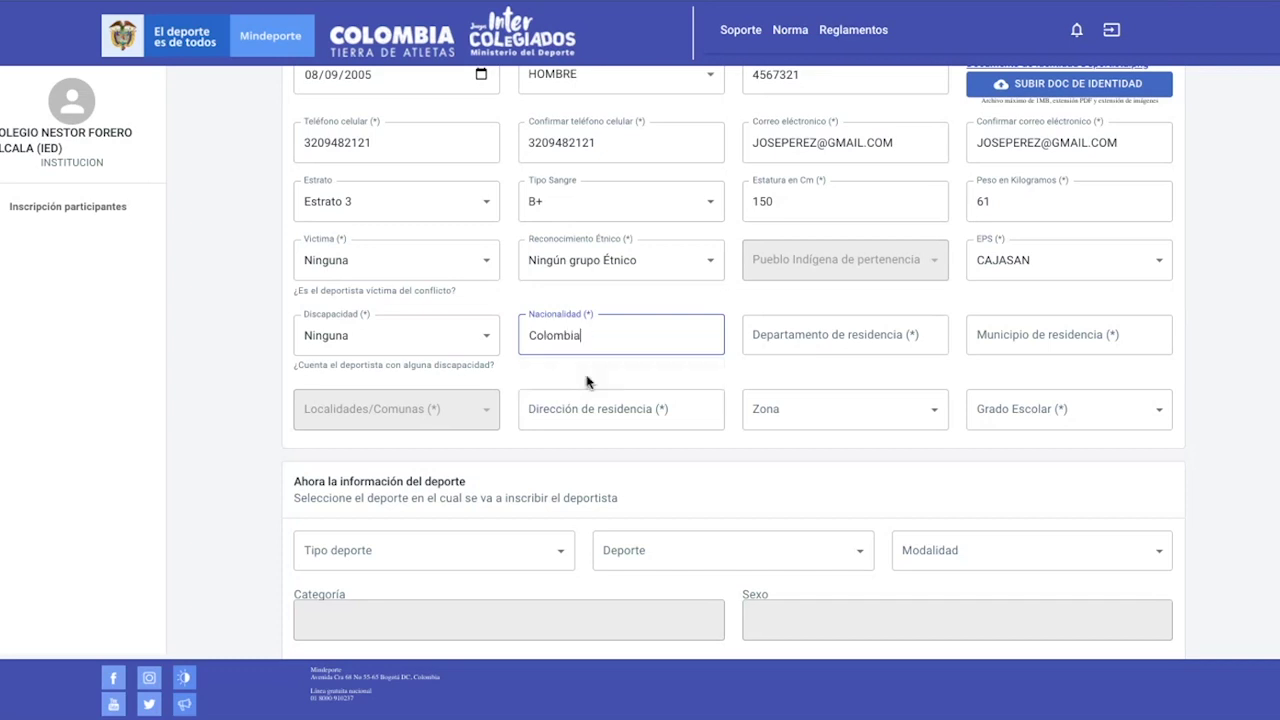
{"action": "left_click", "coordinate": [828, 332]}
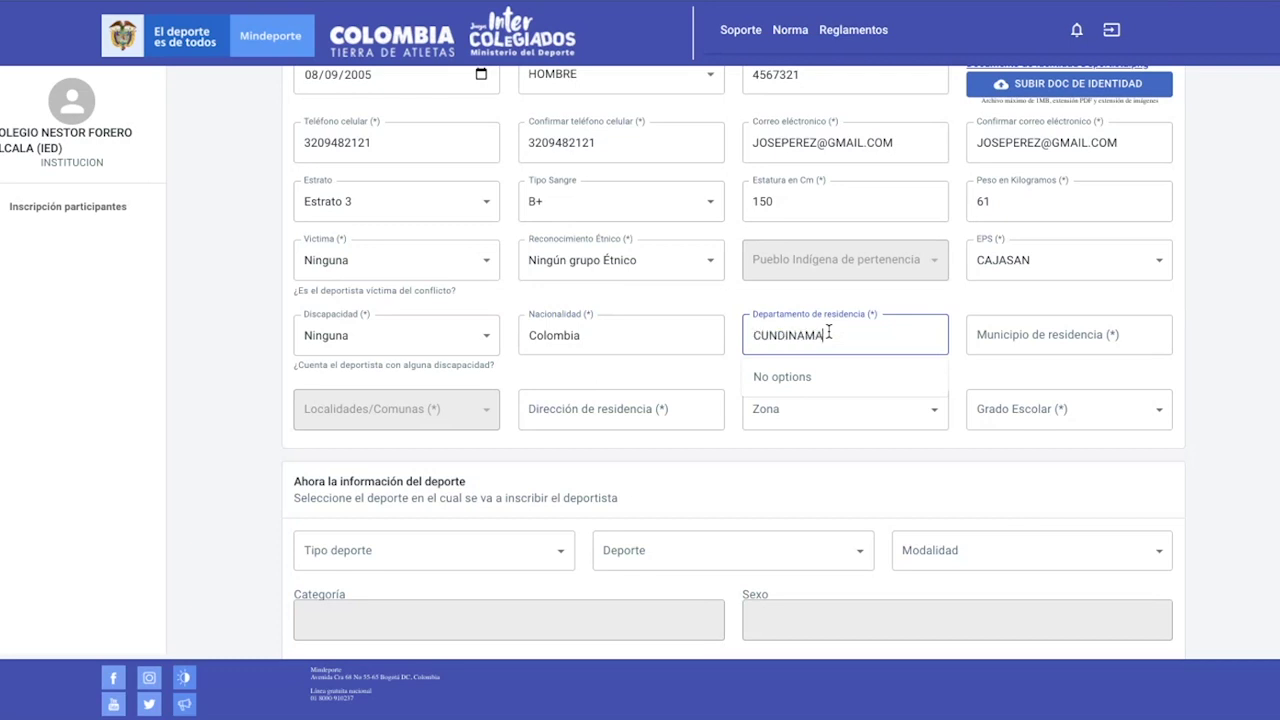
{"action": "type", "text": "CUNDINAMA"}
{"action": "left_click", "coordinate": [806, 389]}
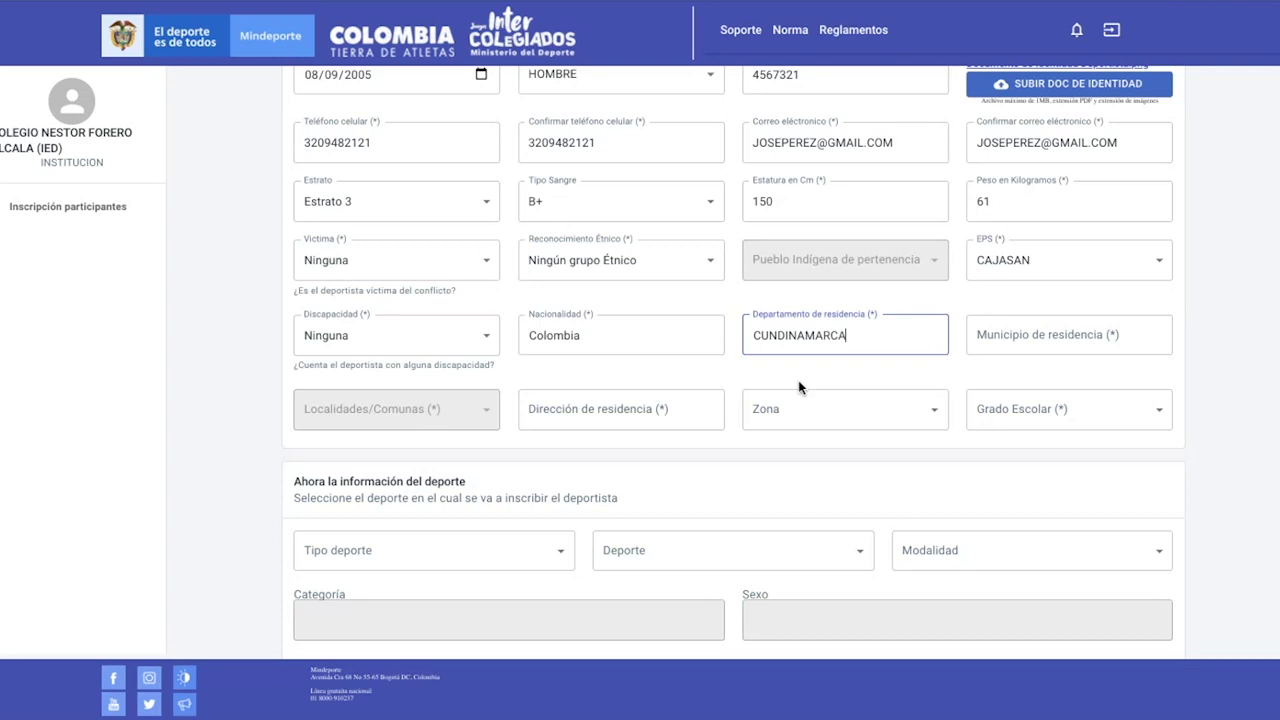
{"action": "left_click", "coordinate": [1009, 347]}
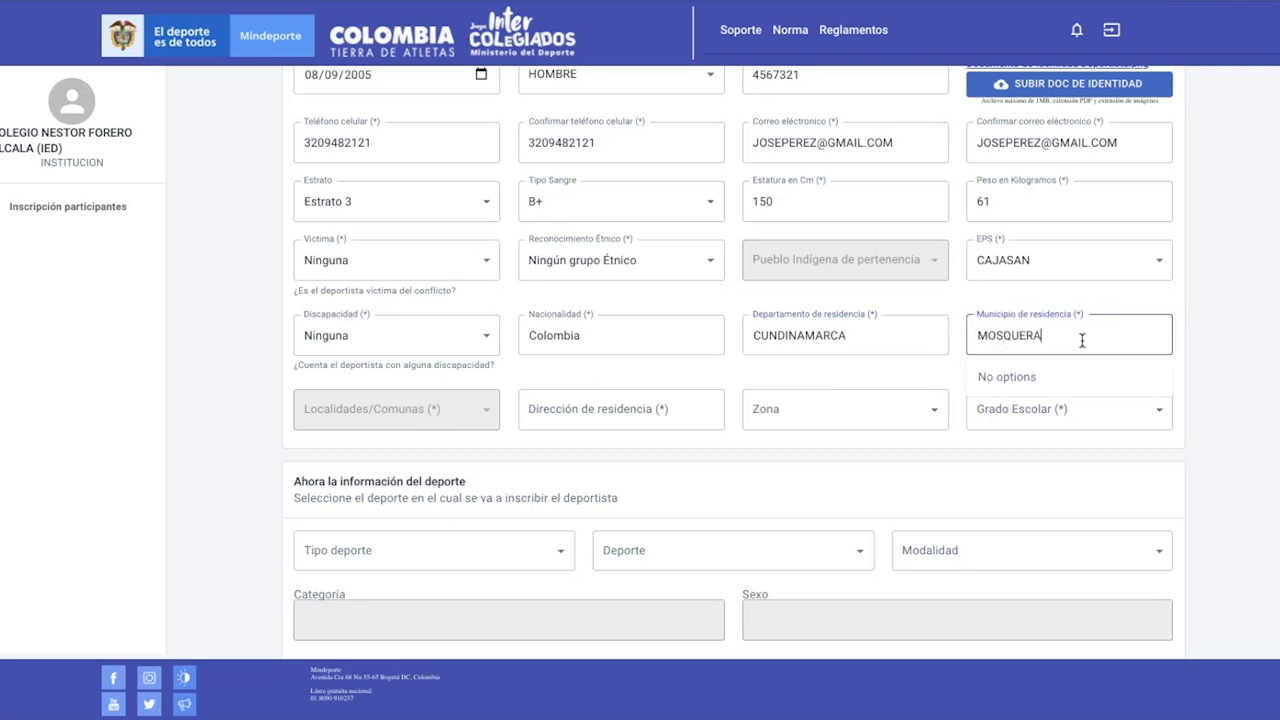
{"action": "left_click", "coordinate": [1040, 378]}
Fill the residence address from the saved suggestion, zone URBANO, and school grade Noveno
{"action": "scroll", "coordinate": [651, 365], "scroll_direction": "down", "scroll_amount": 1}
{"action": "scroll", "coordinate": [651, 365], "scroll_direction": "down", "scroll_amount": 1}
{"action": "left_click", "coordinate": [615, 350]}
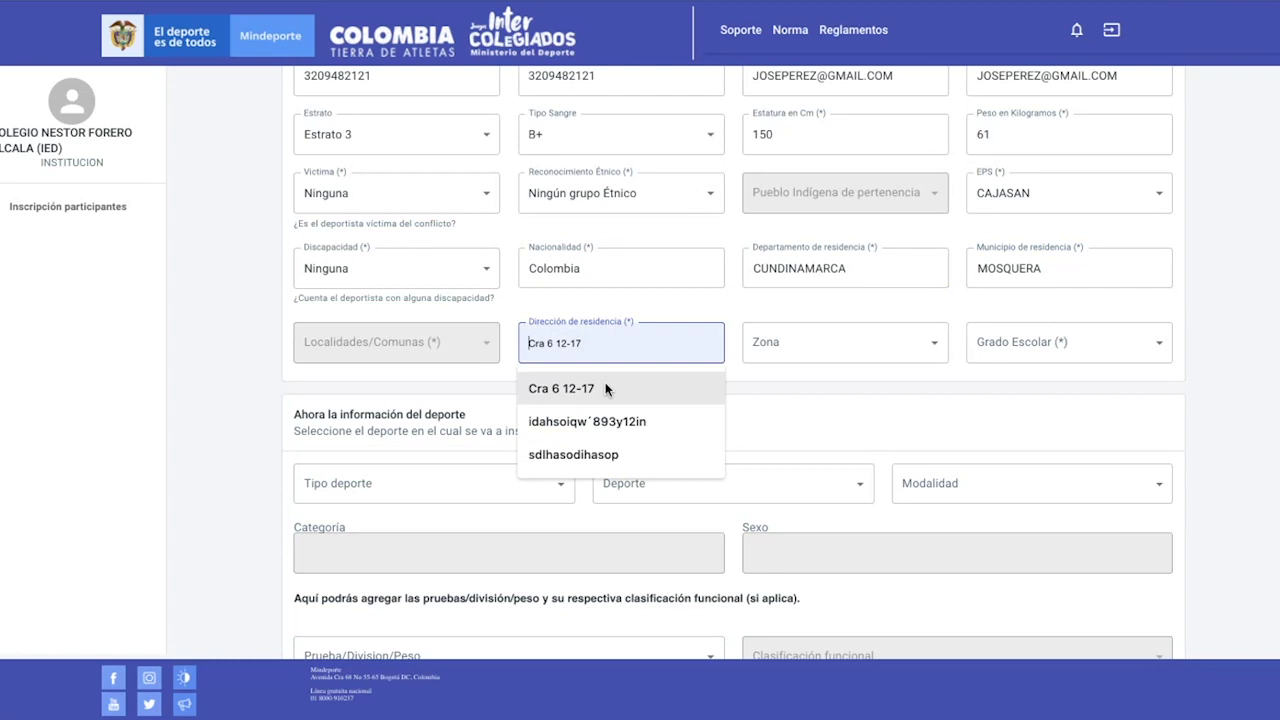
{"action": "left_click", "coordinate": [605, 388]}
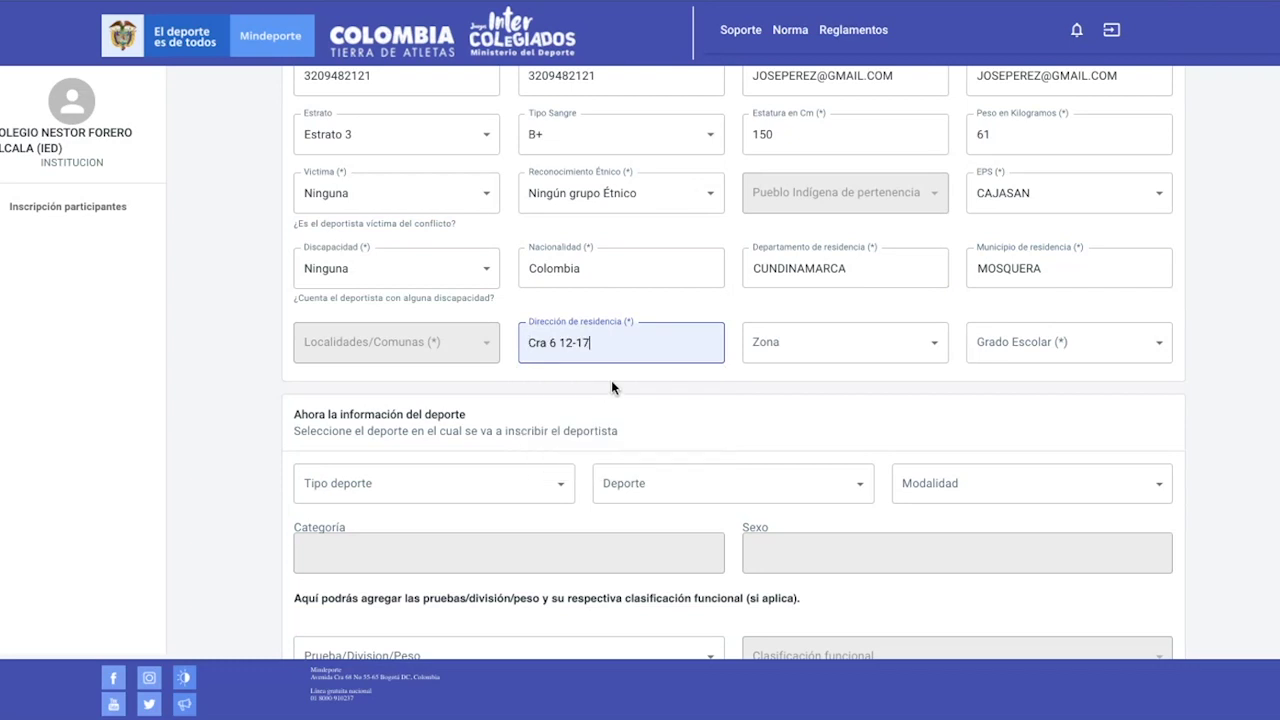
{"action": "left_click", "coordinate": [782, 357]}
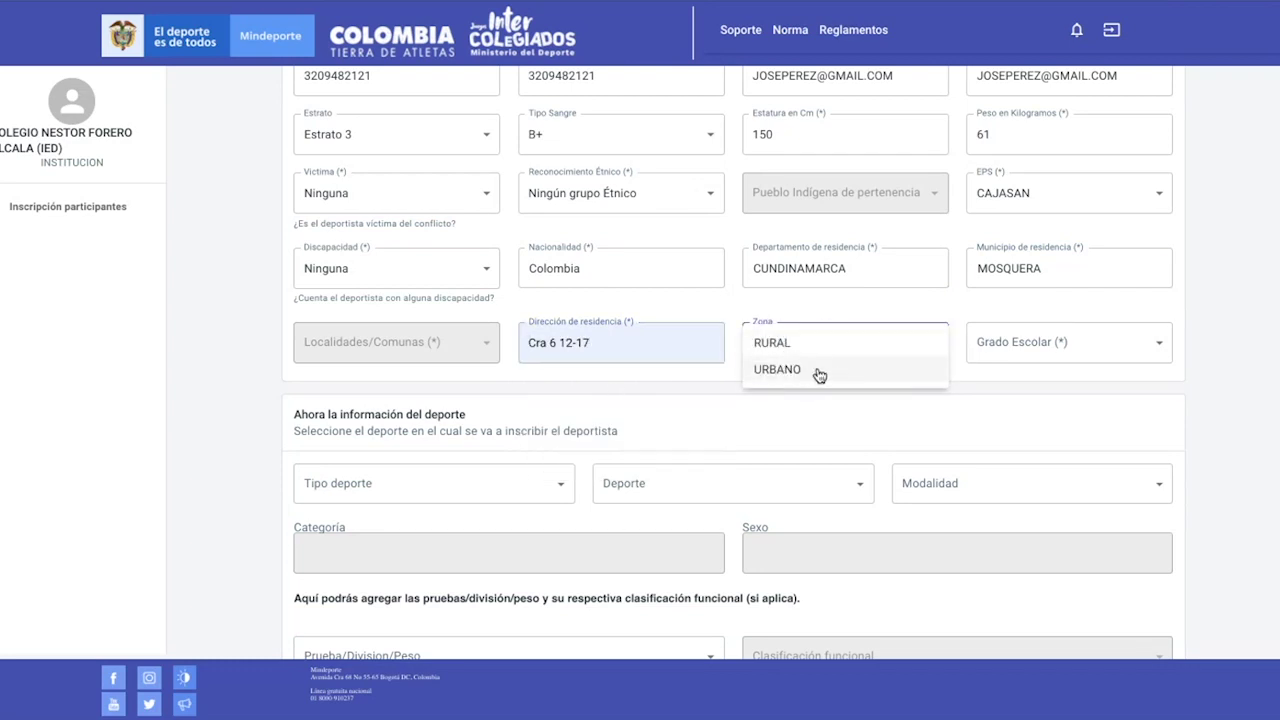
{"action": "left_click", "coordinate": [814, 370]}
{"action": "left_click", "coordinate": [1009, 349]}
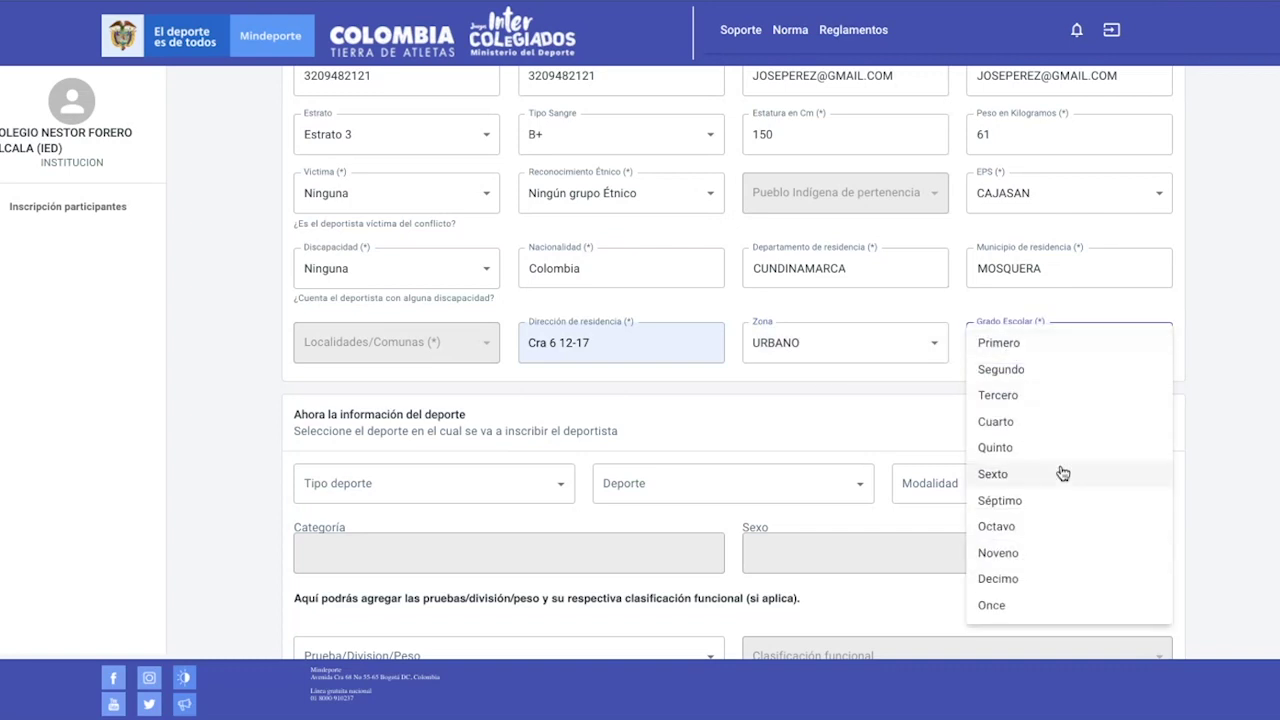
{"action": "left_click", "coordinate": [1040, 552]}
Set Tipo deporte to INDIVIDUAL and Deporte to ATLETISMO
{"action": "scroll", "coordinate": [745, 425], "scroll_direction": "down", "scroll_amount": 1}
{"action": "scroll", "coordinate": [738, 416], "scroll_direction": "down", "scroll_amount": 2}
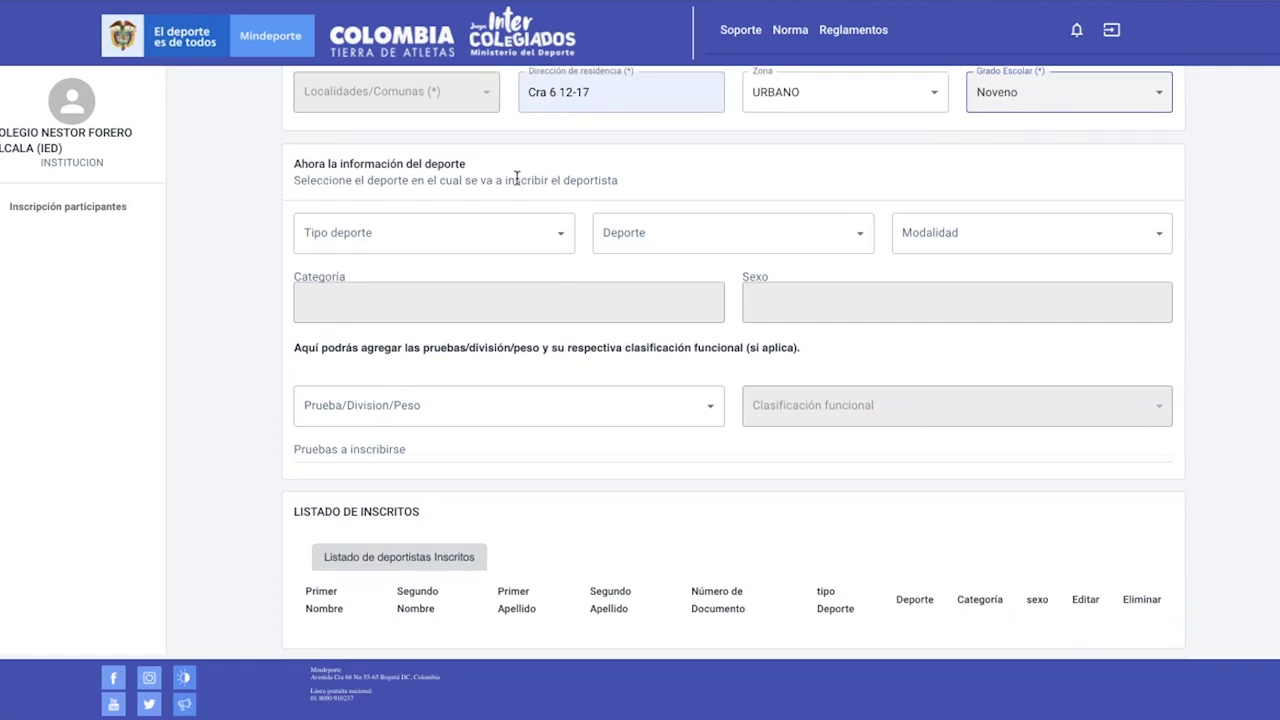
{"action": "left_click", "coordinate": [563, 233]}
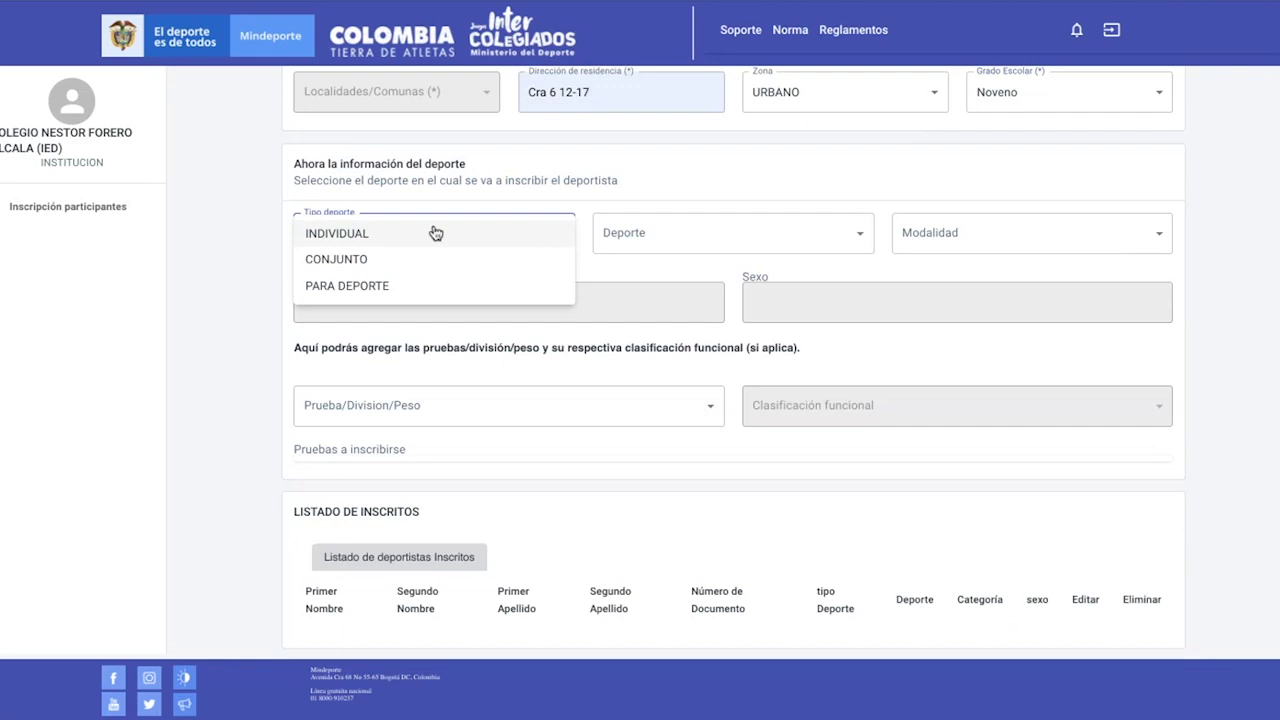
{"action": "left_click", "coordinate": [380, 238]}
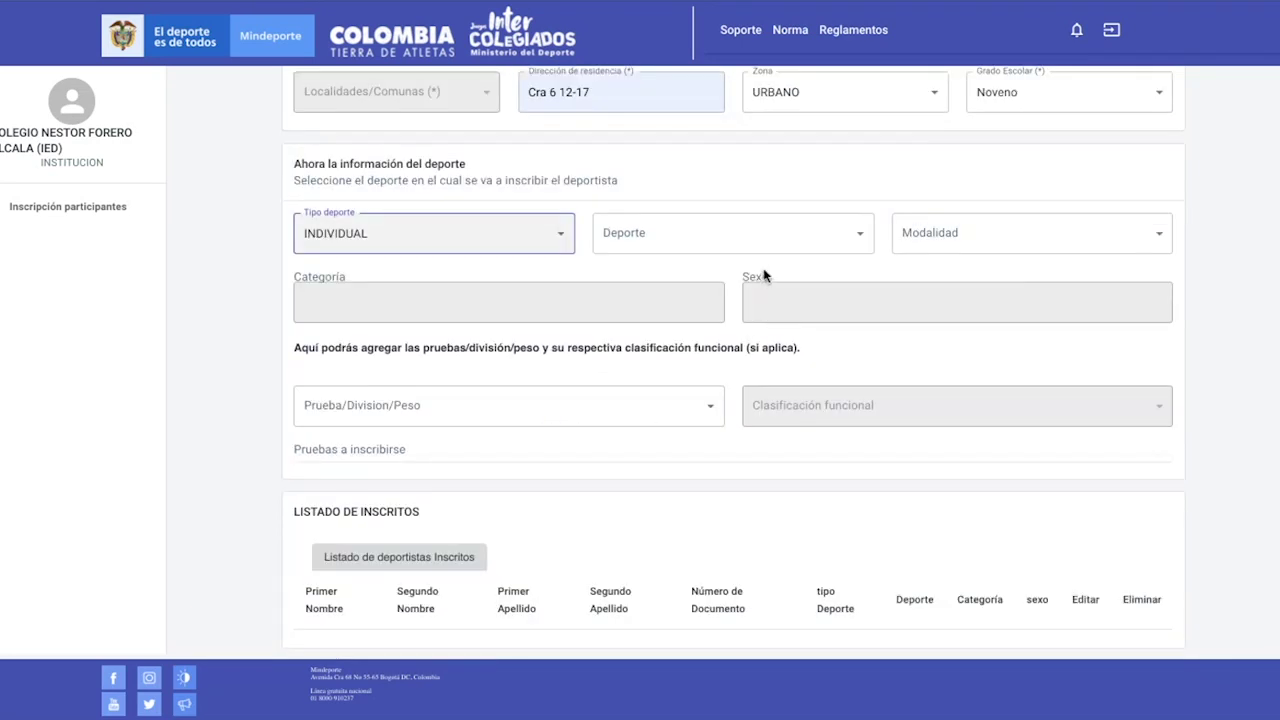
{"action": "left_click", "coordinate": [765, 249]}
{"action": "left_click", "coordinate": [711, 287]}
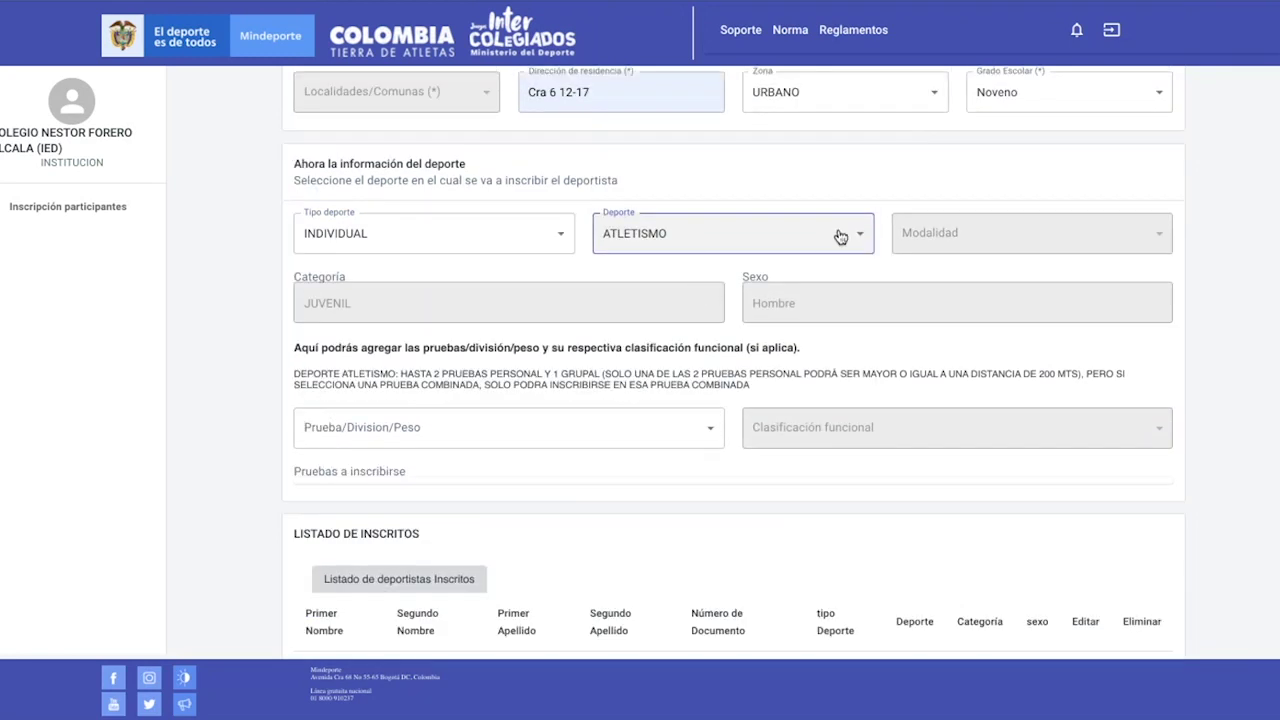
Add the 100 MTS PLANOS and 200 MTRS PLANOS events in Prueba/Division/Peso
{"action": "scroll", "coordinate": [678, 284], "scroll_direction": "down", "scroll_amount": 1}
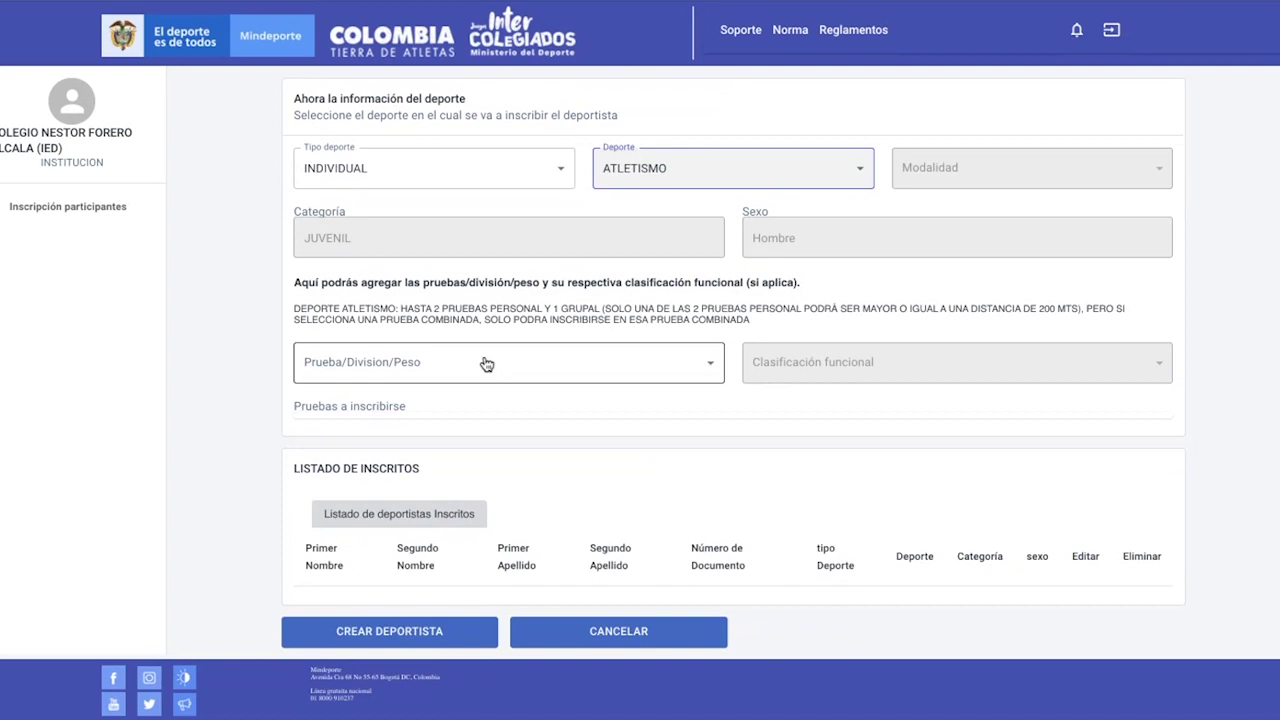
{"action": "left_click", "coordinate": [486, 364]}
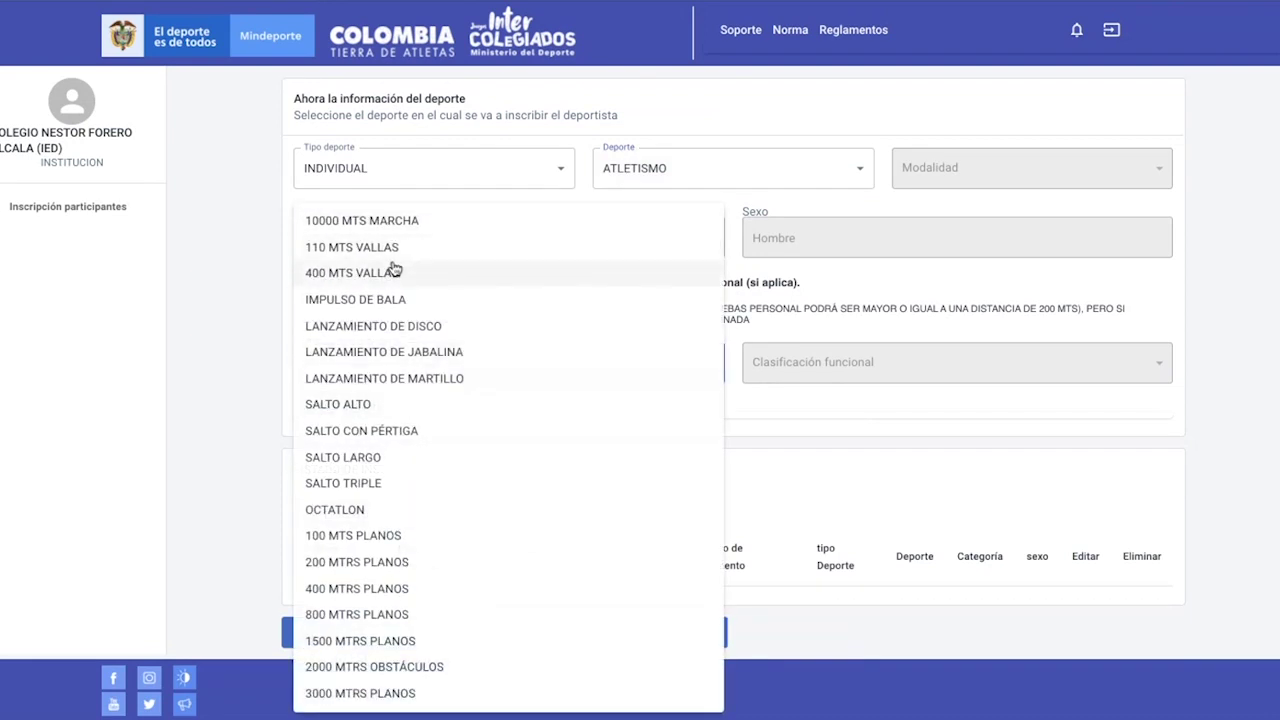
{"action": "left_click", "coordinate": [406, 535]}
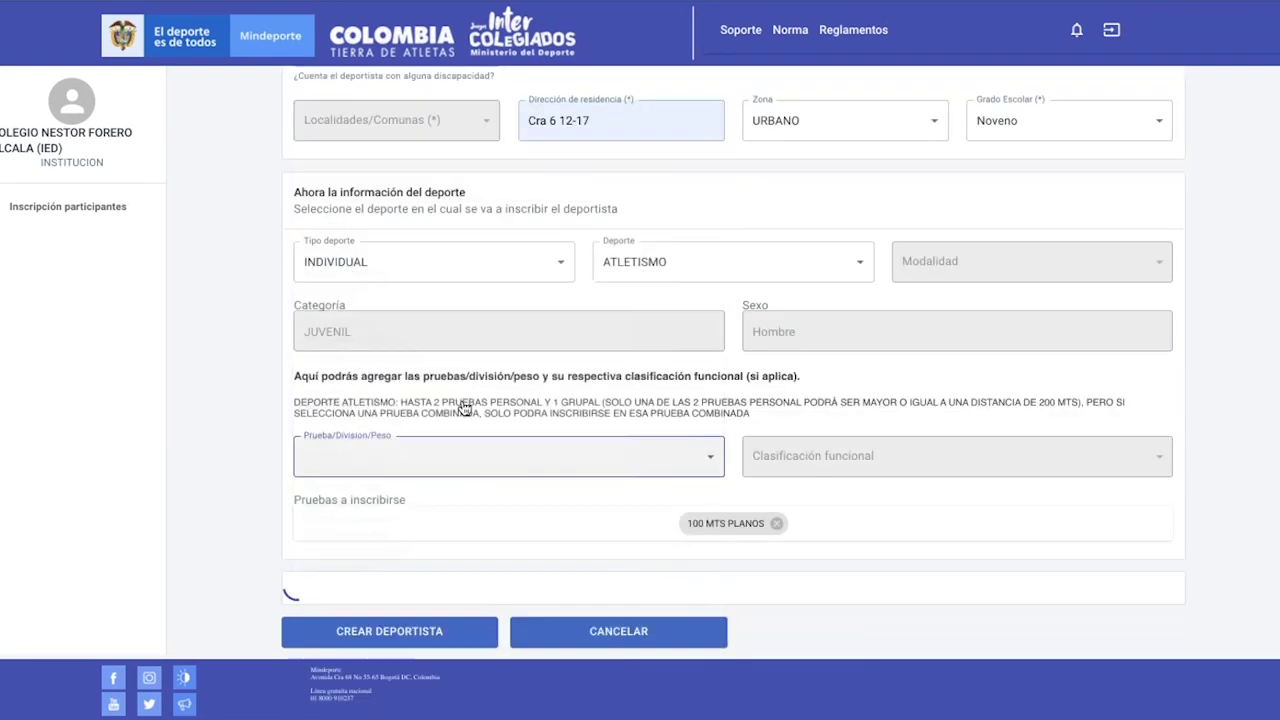
{"action": "left_click", "coordinate": [575, 370]}
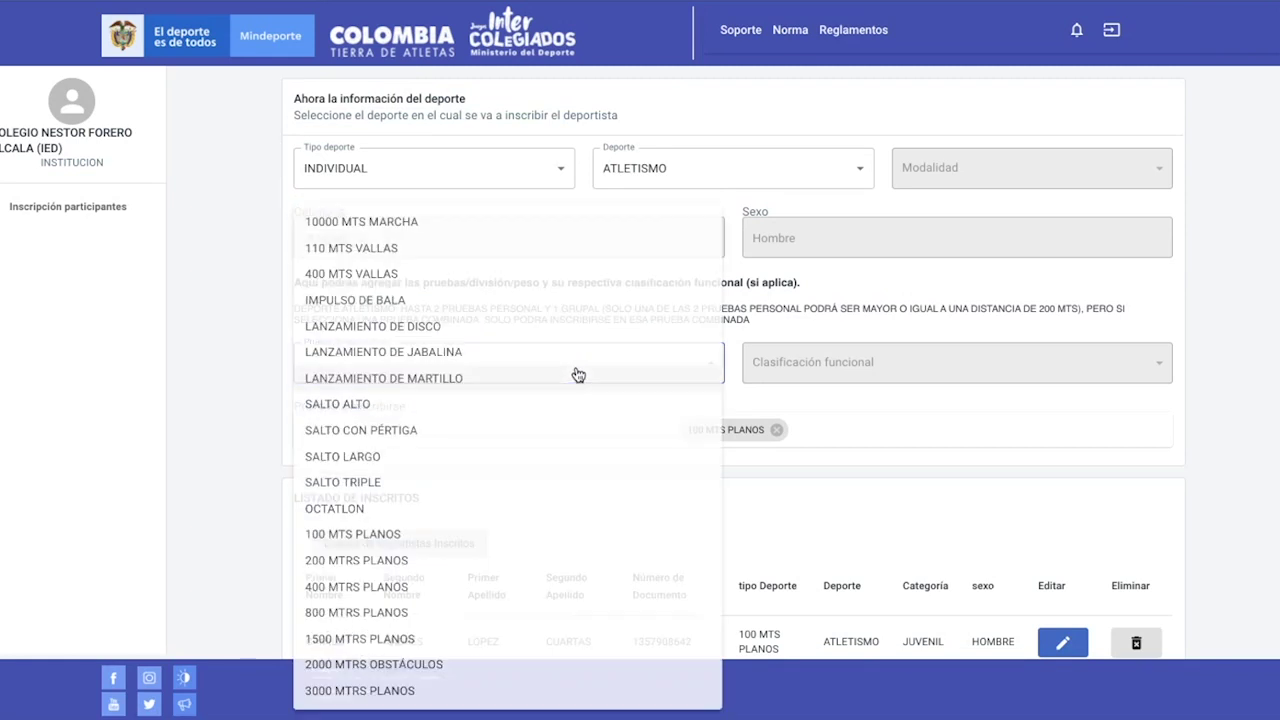
{"action": "left_click", "coordinate": [390, 565]}
{"action": "scroll", "coordinate": [715, 516], "scroll_direction": "down", "scroll_amount": 2}
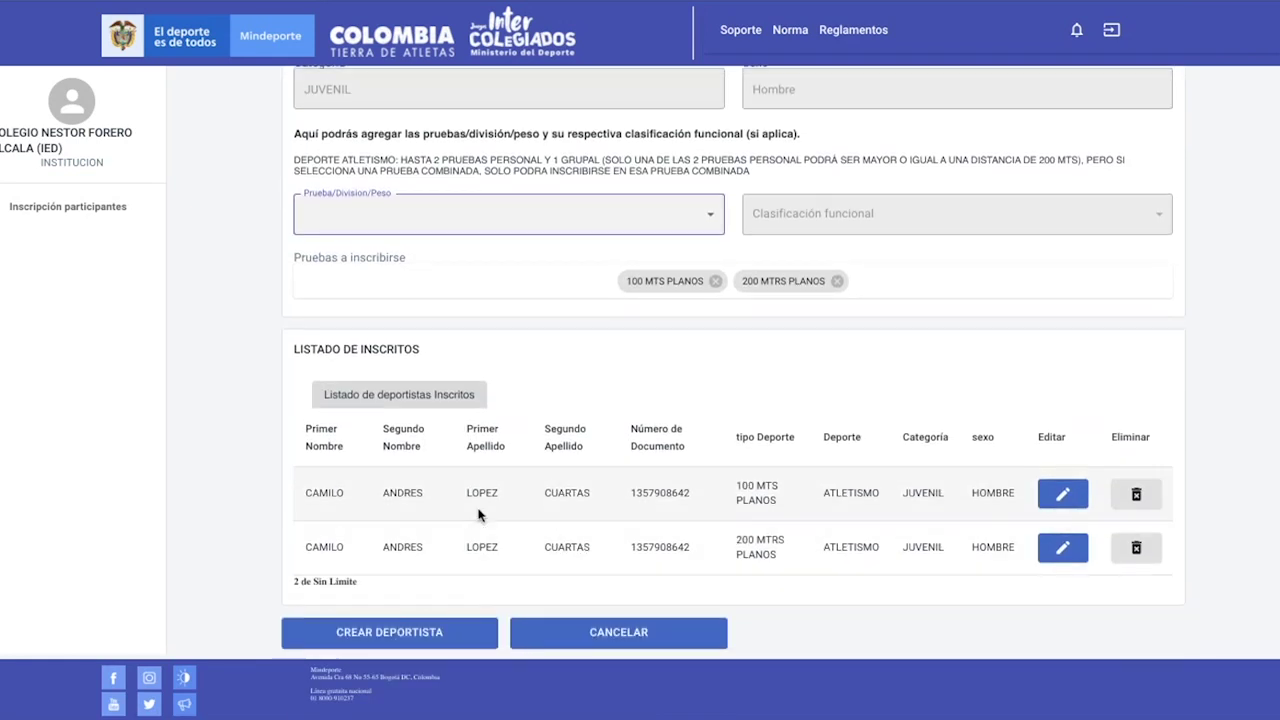
Submit CREAR DEPORTISTA, then accept the success notice and the 'Error al enviar el correo' warning
{"action": "left_click", "coordinate": [397, 633]}
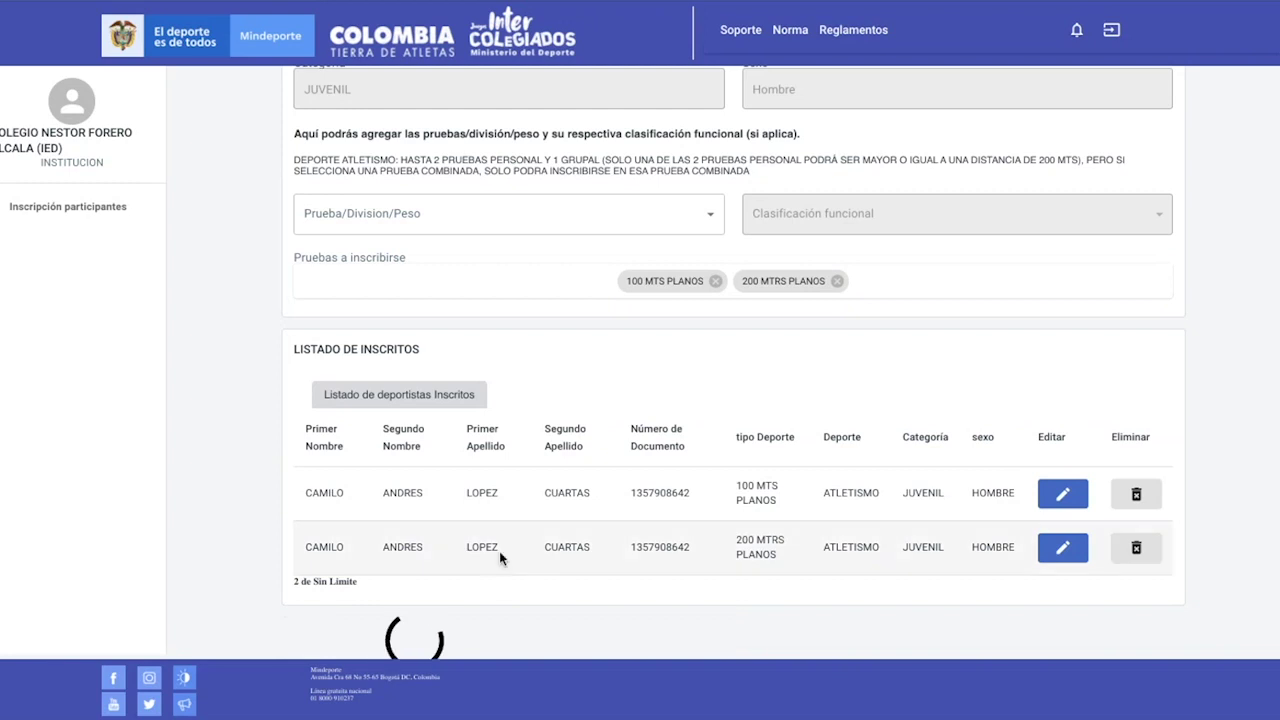
{"action": "scroll", "coordinate": [499, 558], "scroll_direction": "up", "scroll_amount": 3}
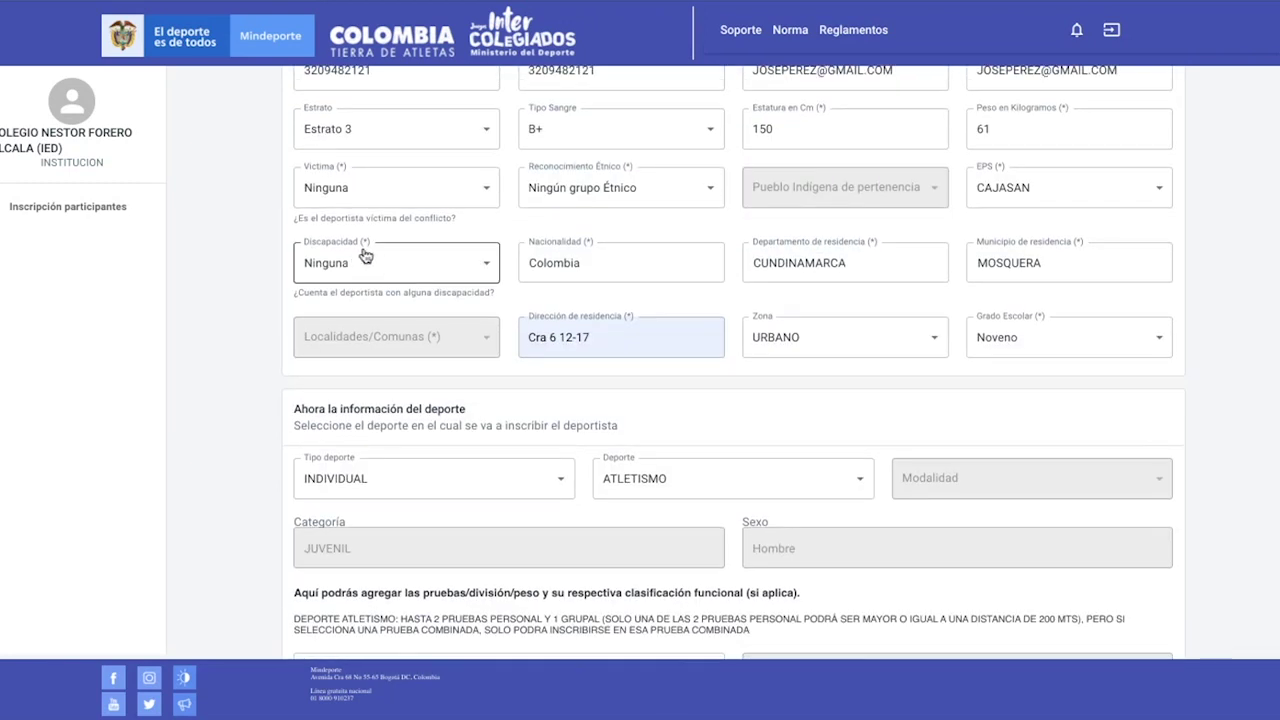
{"action": "scroll", "coordinate": [365, 256], "scroll_direction": "down", "scroll_amount": 1}
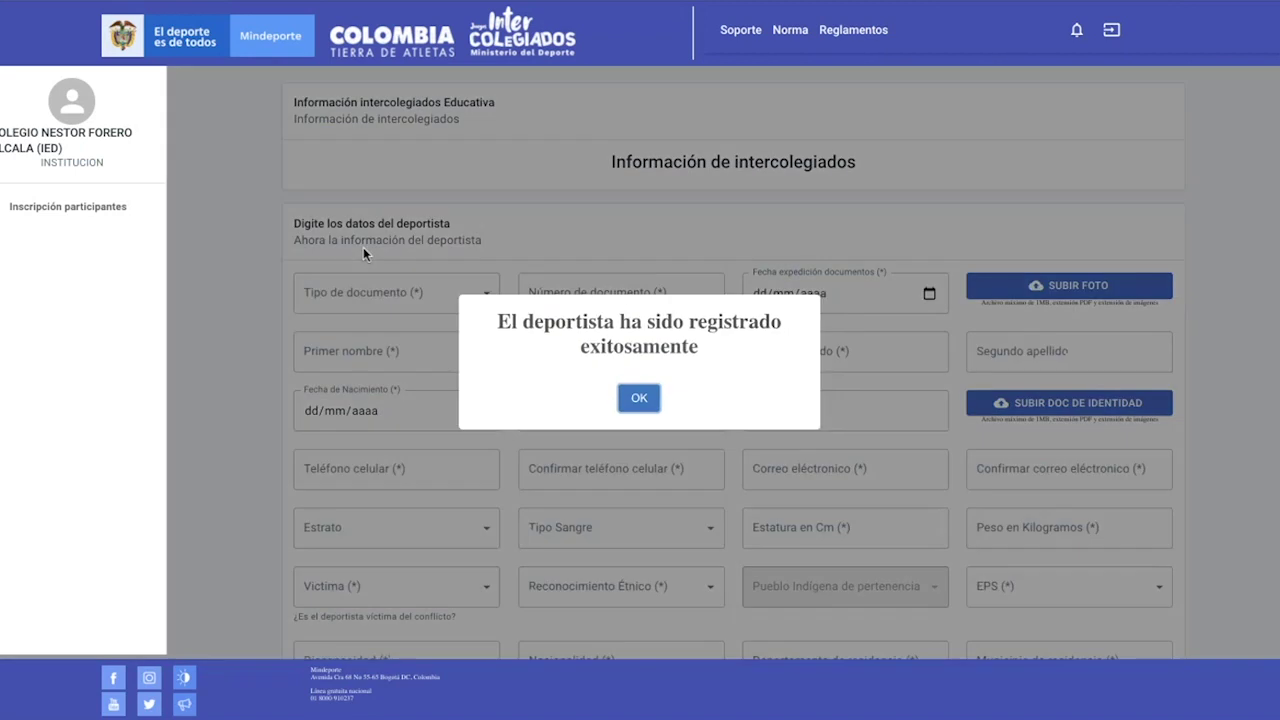
{"action": "left_click", "coordinate": [643, 400]}
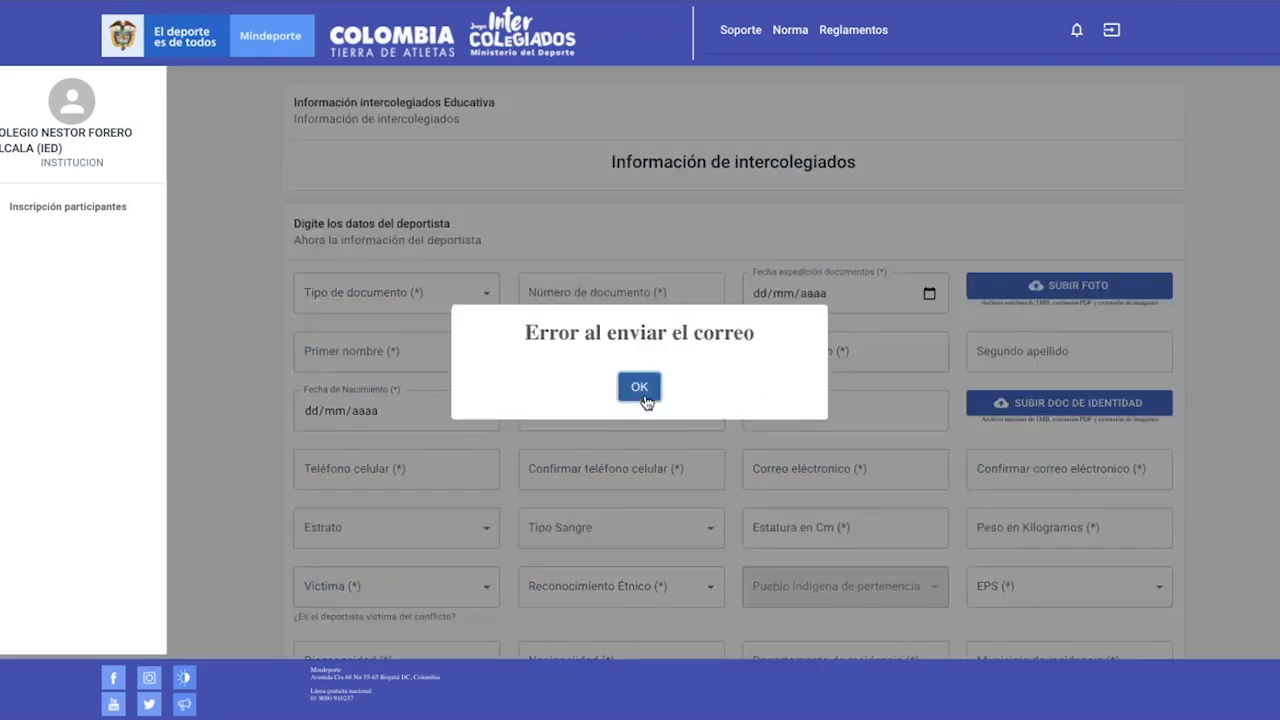
{"action": "left_click", "coordinate": [645, 396]}
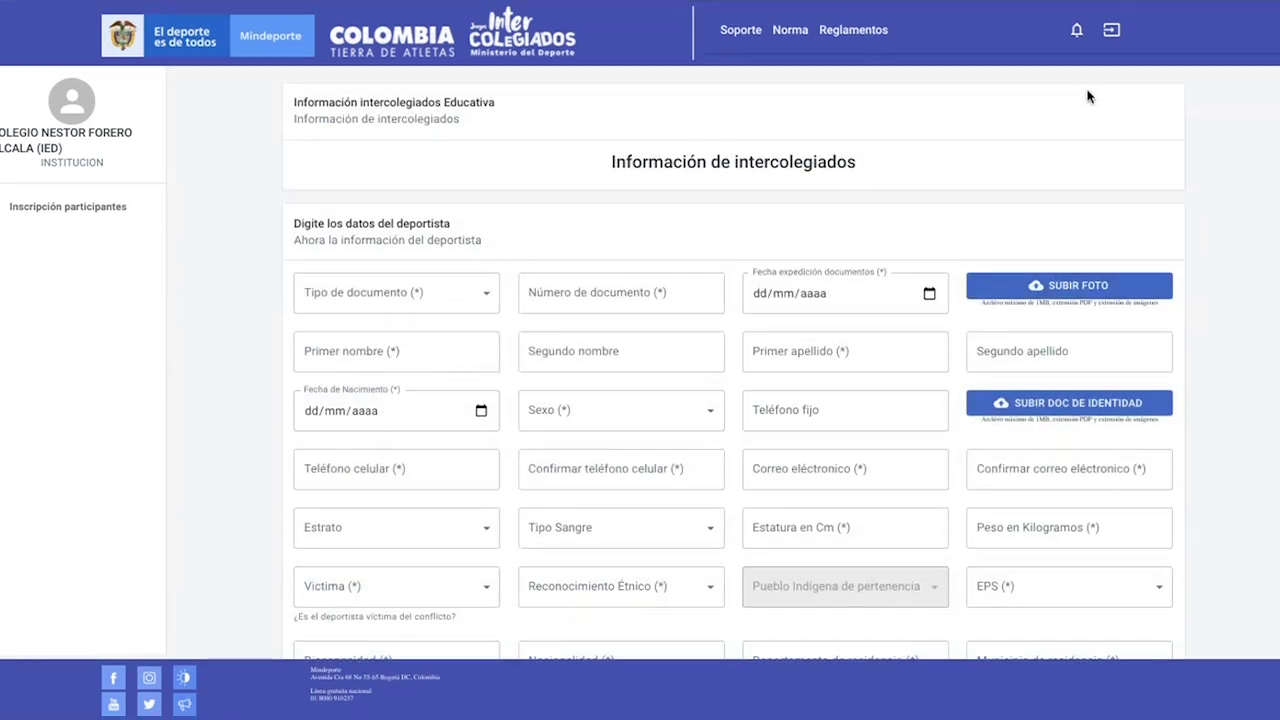